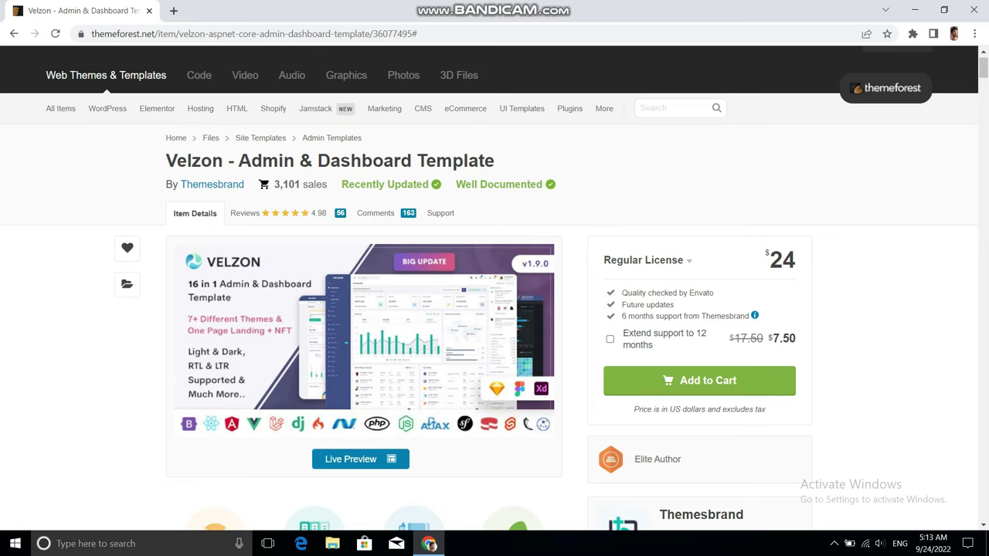
Review the Velzon template's item page and its Regular License price
scroll(494, 294, up, 1)
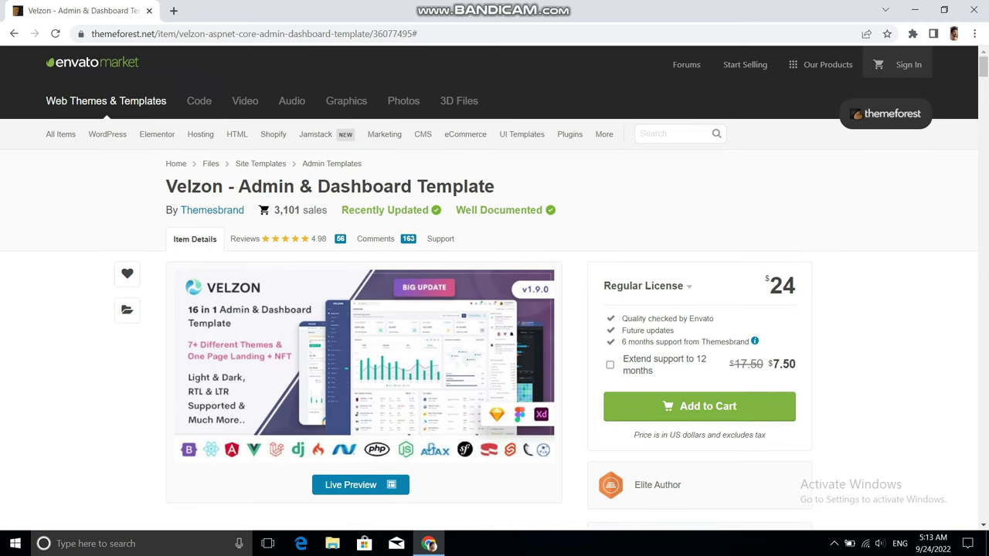
scroll(495, 293, down, 1)
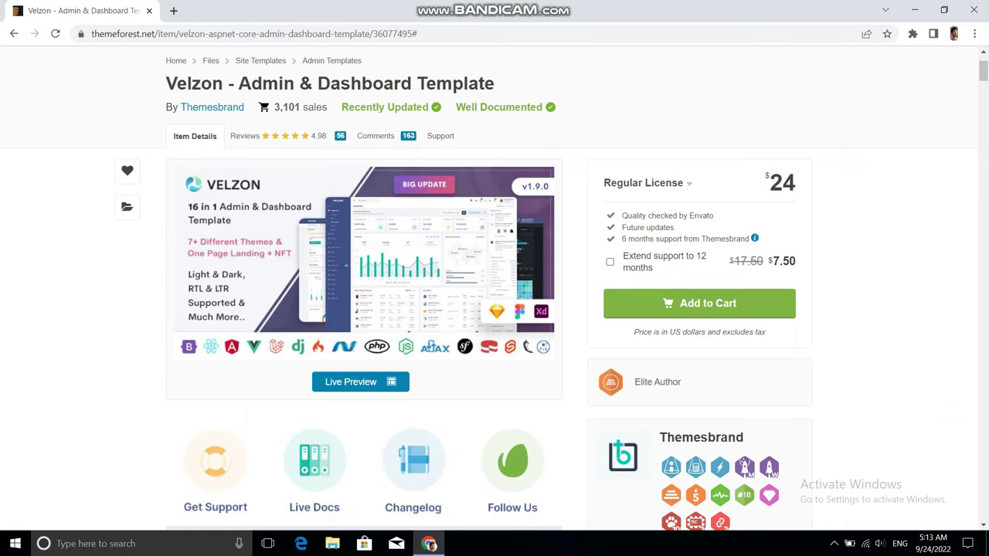
double_click(782, 182)
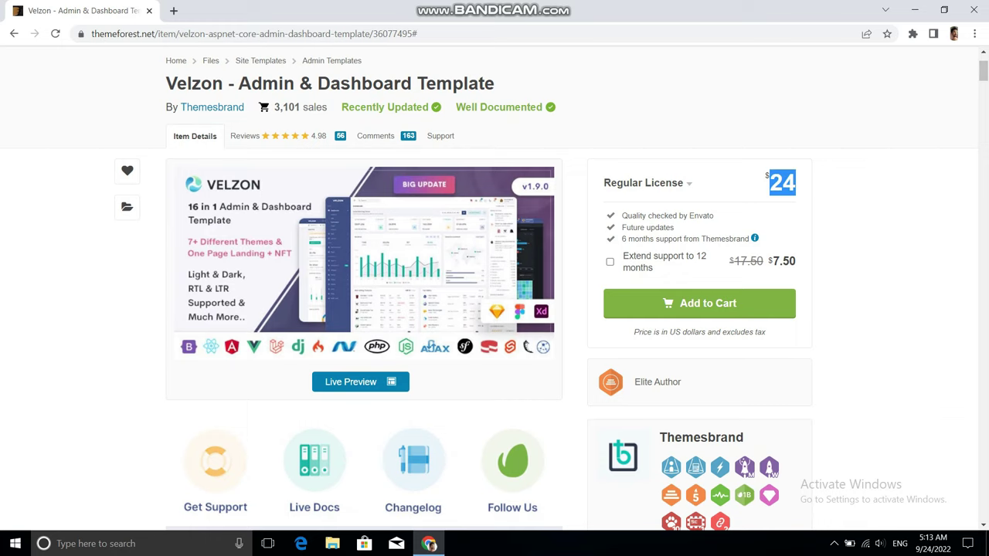
scroll(494, 287, up, 2)
scroll(494, 287, down, 2)
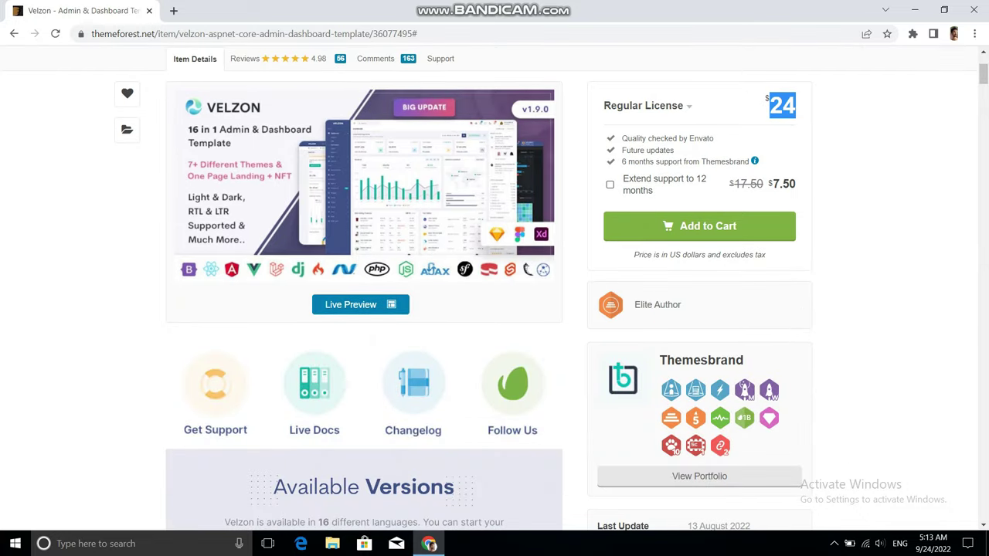
scroll(469, 293, up, 1)
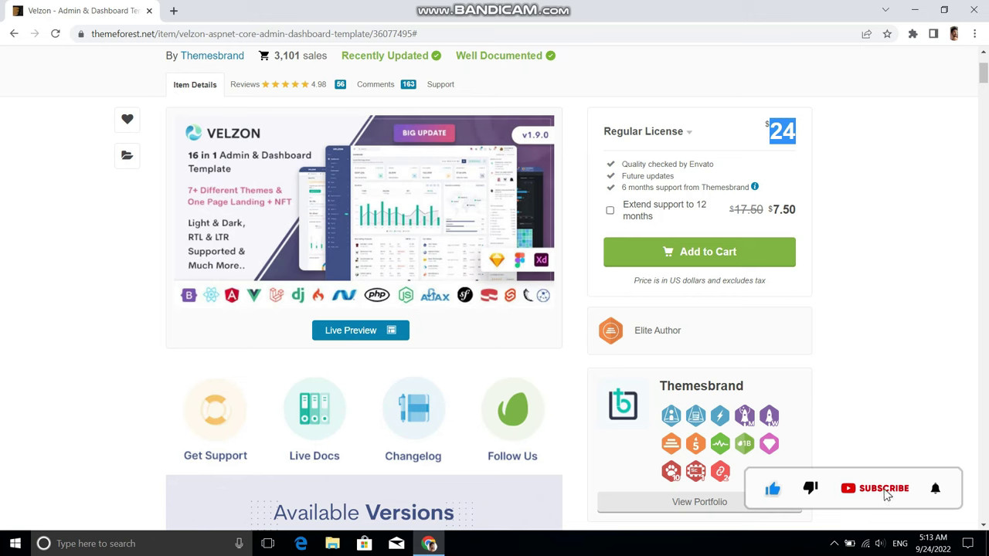
Open the Velzon template's live preview and dismiss its sale pop-ups
click(350, 330)
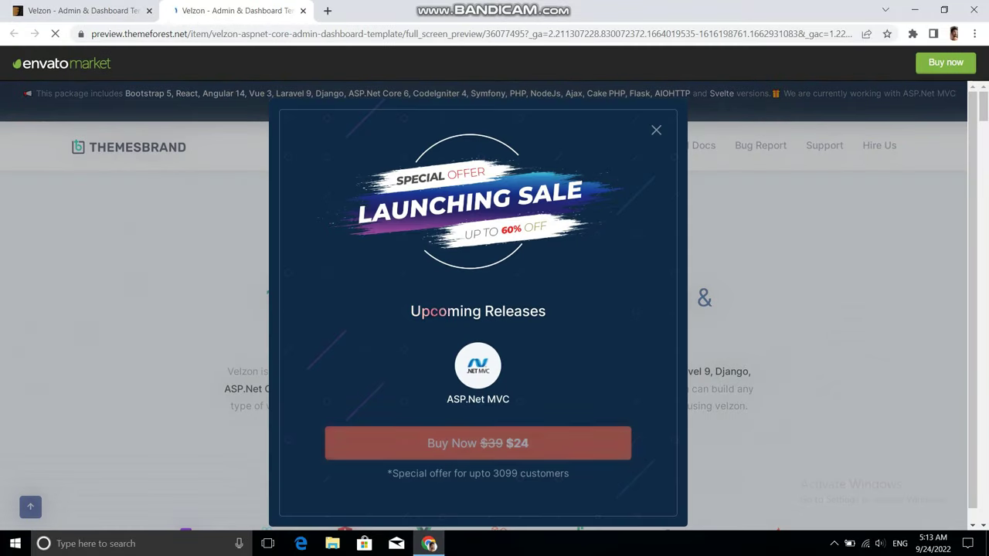
key(Escape)
scroll(489, 306, down, 5)
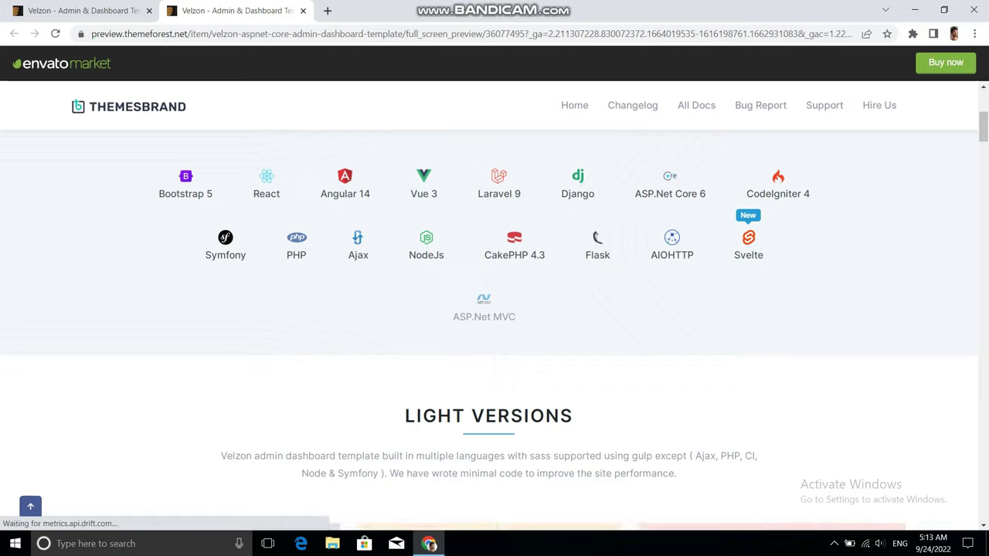
scroll(489, 305, up, 5)
scroll(489, 306, down, 3)
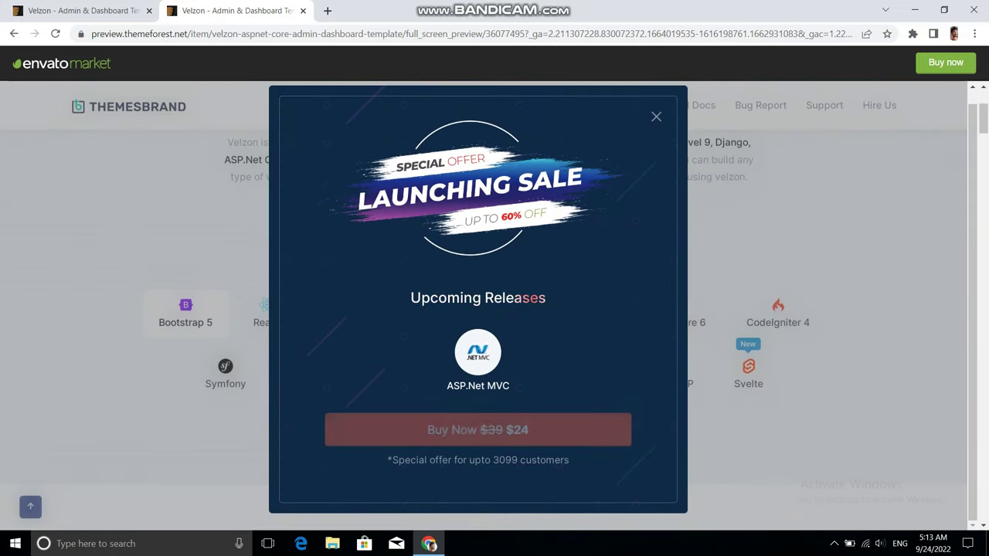
key(Escape)
scroll(489, 306, down, 1)
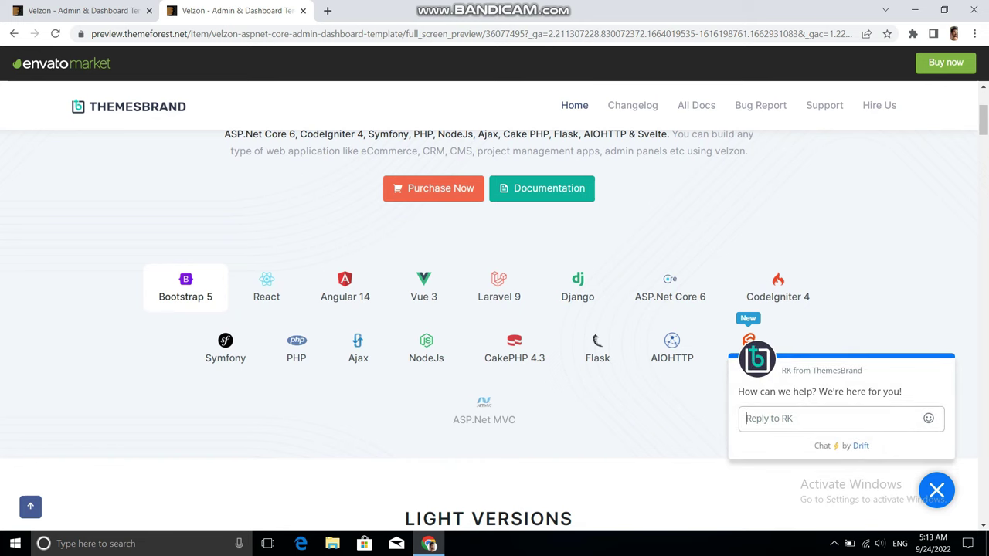
Open the LTR demo of the Default light version and close the preview page it was opened from
scroll(489, 306, down, 5)
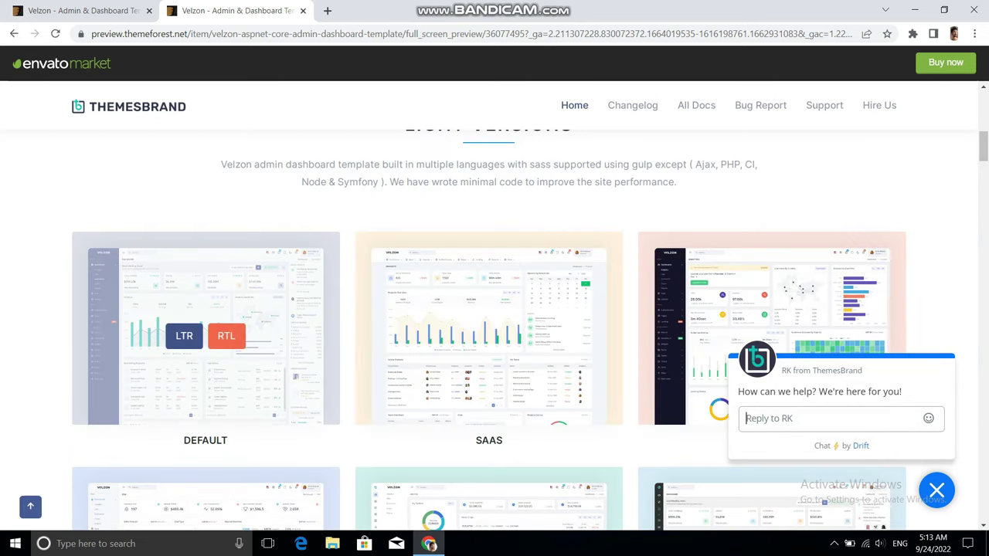
click(182, 336)
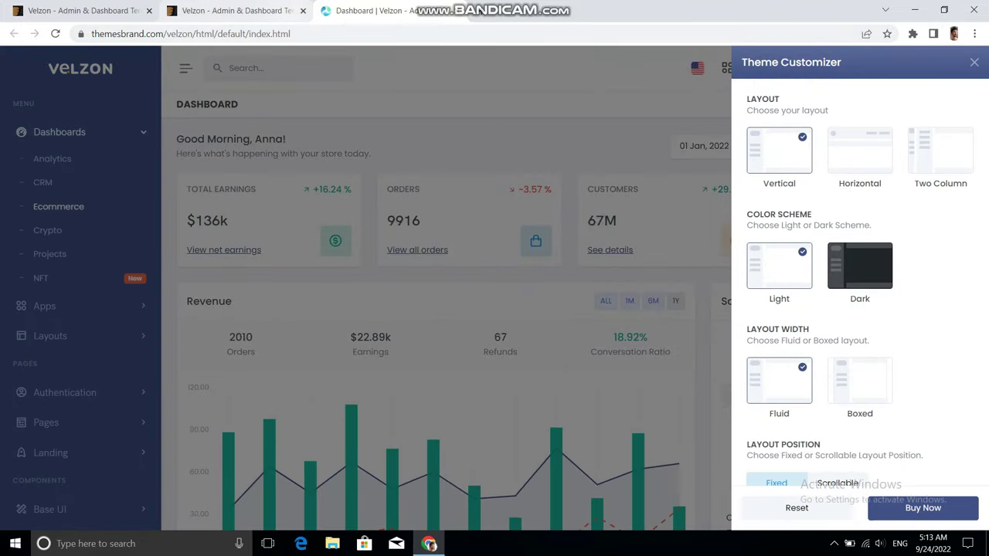
click(303, 11)
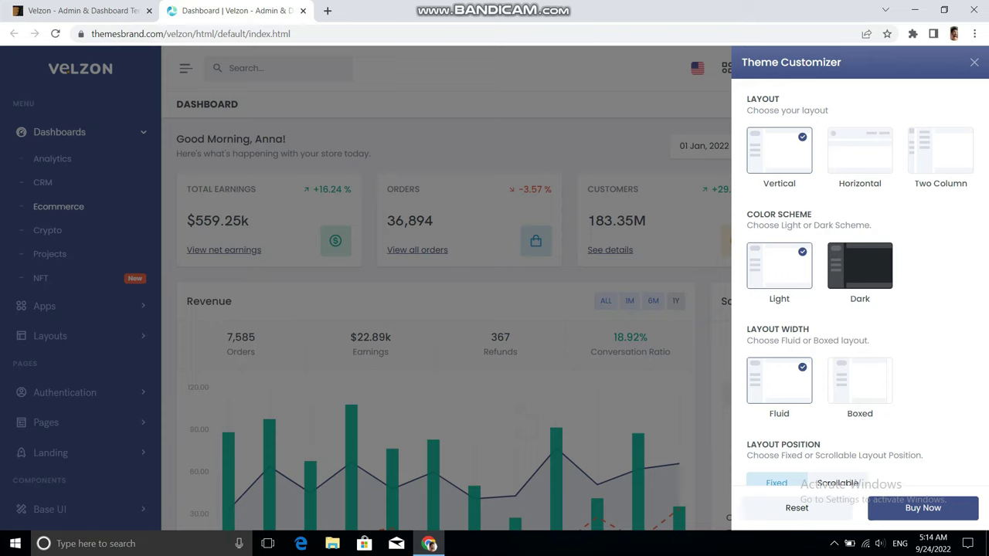
Search the web for "httrack" in a new browser tab and open the download section of the HTTrack website
click(328, 11)
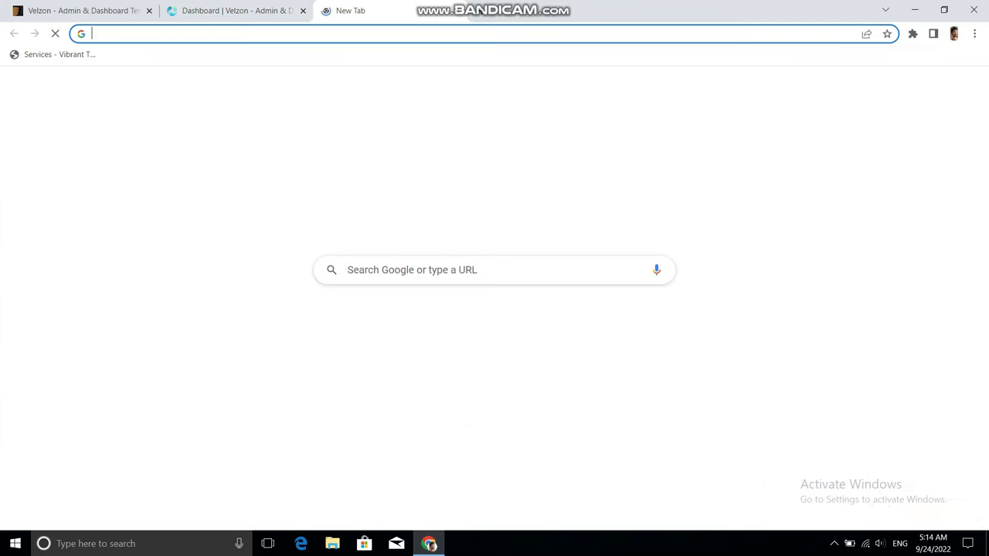
text(httrack)
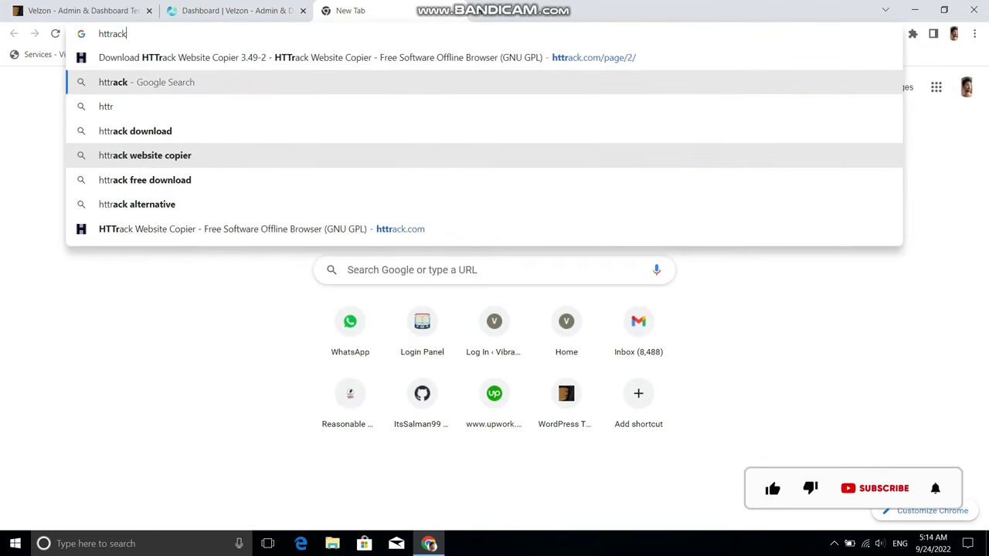
key(Return)
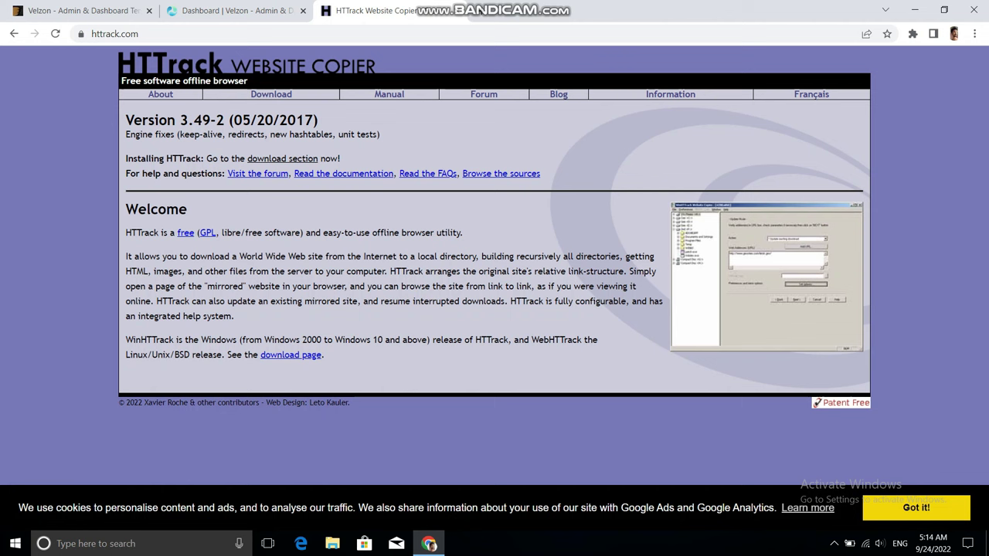
click(282, 158)
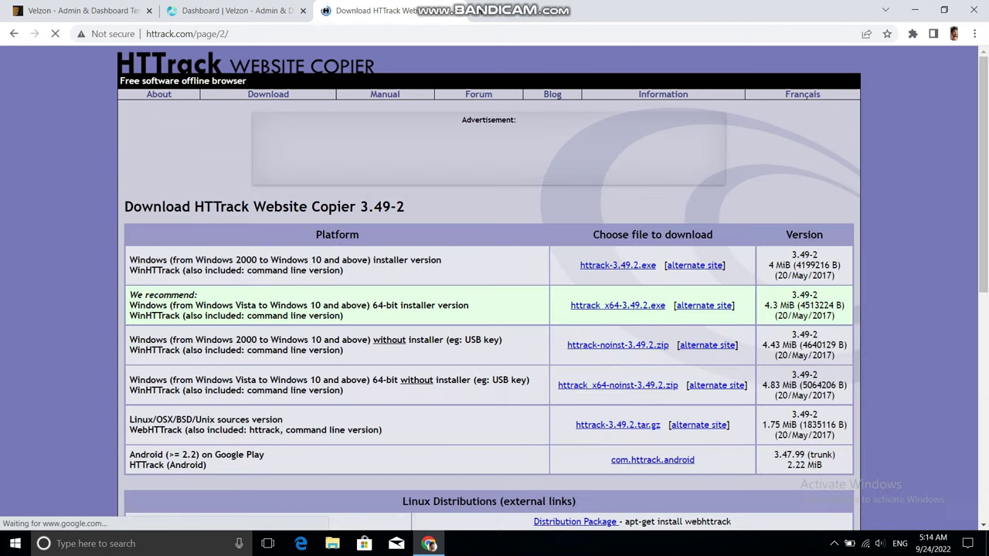
Download the Windows installer httrack-3.49.2.exe to the Downloads folder and run it
scroll(489, 286, down, 2)
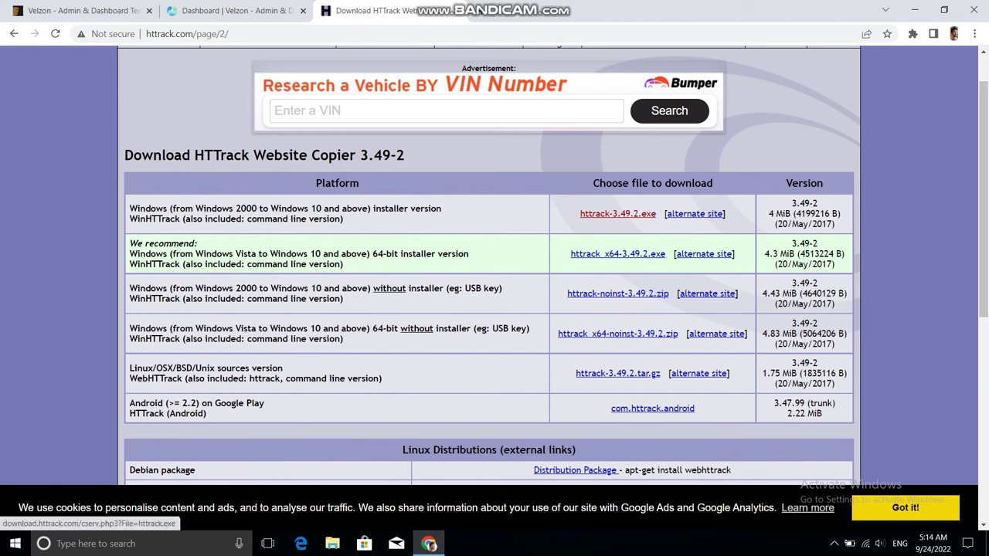
click(618, 214)
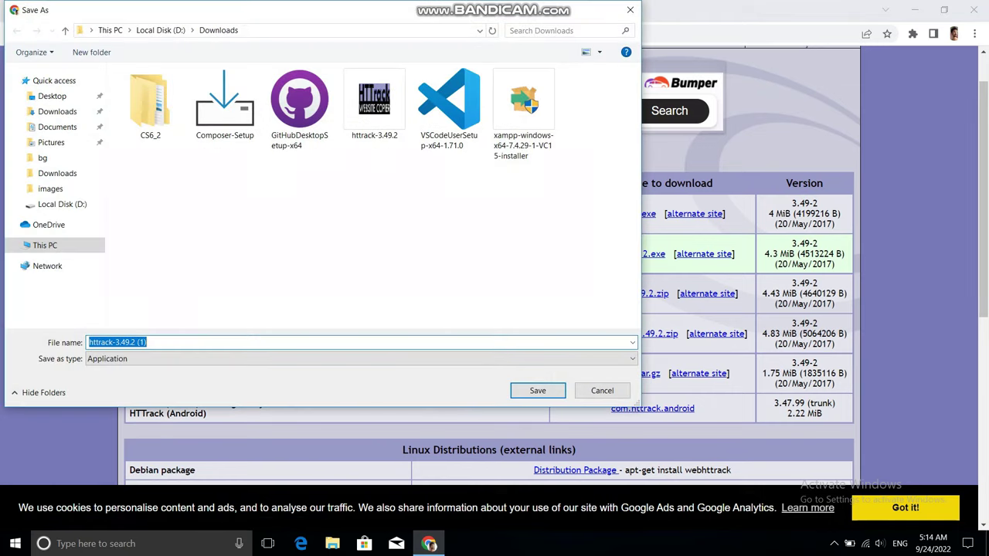
key(Return)
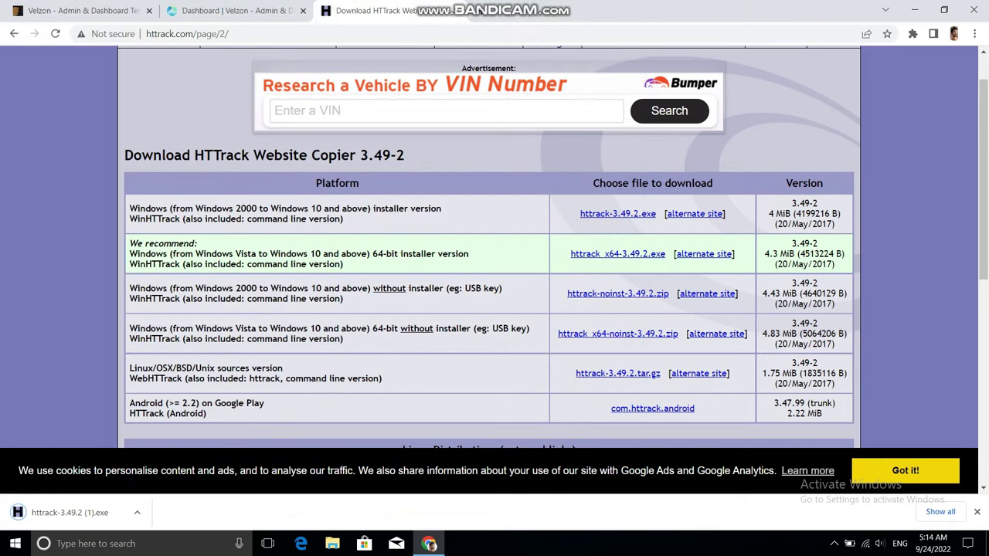
click(70, 512)
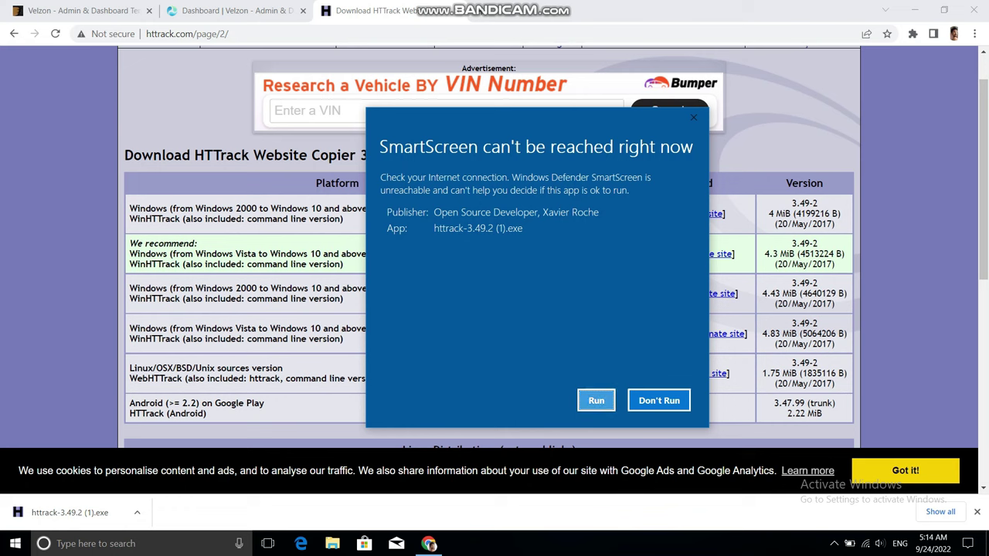
click(596, 400)
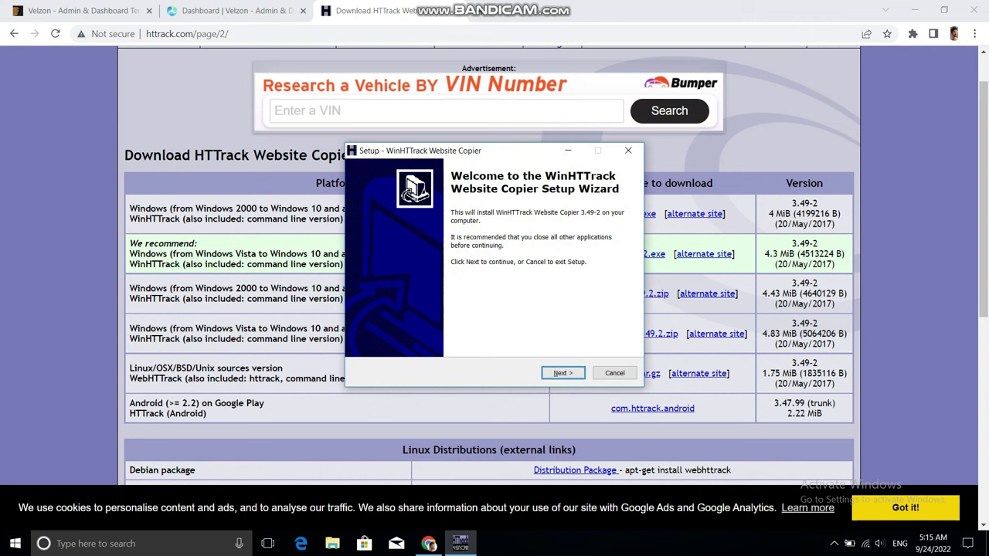
Accept the license agreement in the WinHTTrack setup wizard and continue to the destination choice
click(562, 372)
click(373, 334)
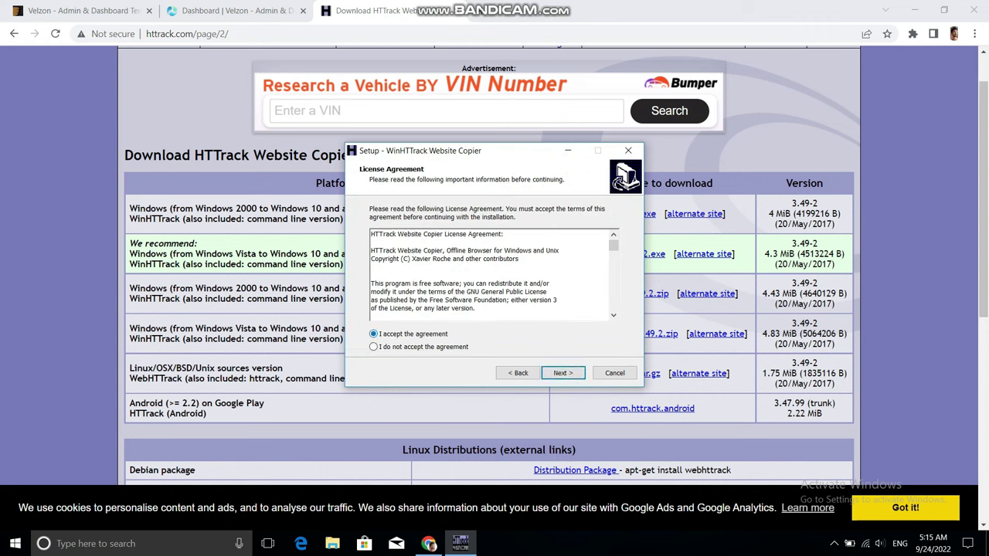
click(562, 373)
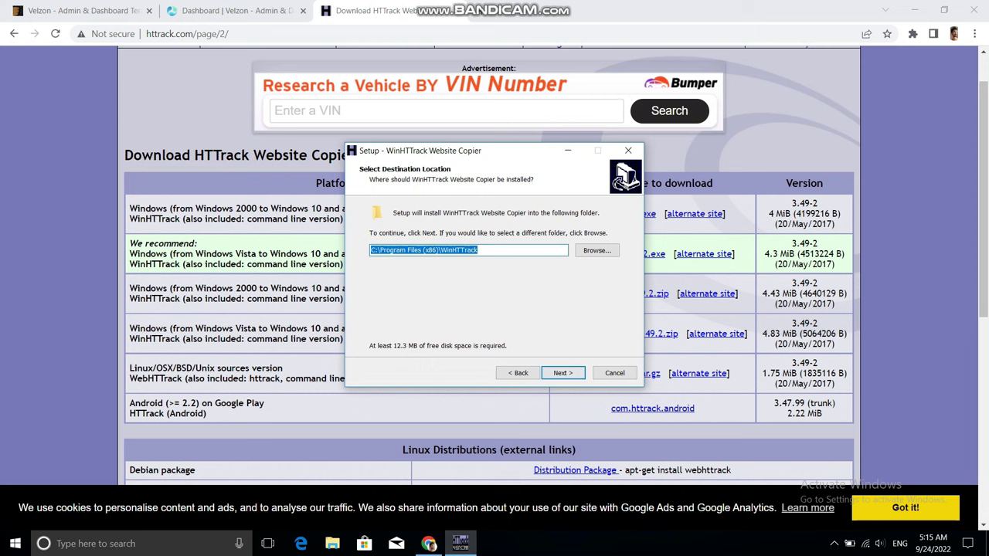
Set the installation folder to D:\WinHTTrack and continue the setup
click(596, 250)
click(451, 303)
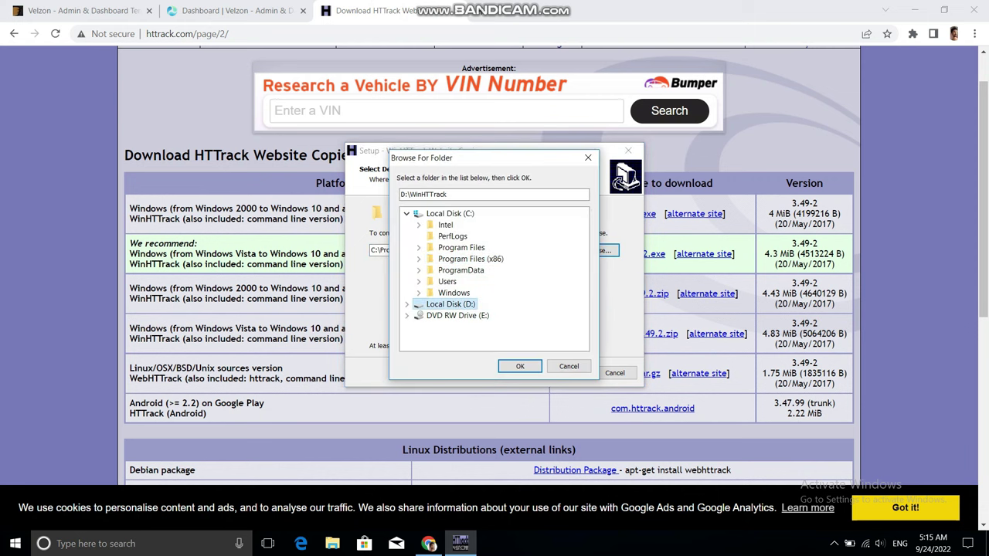
click(520, 367)
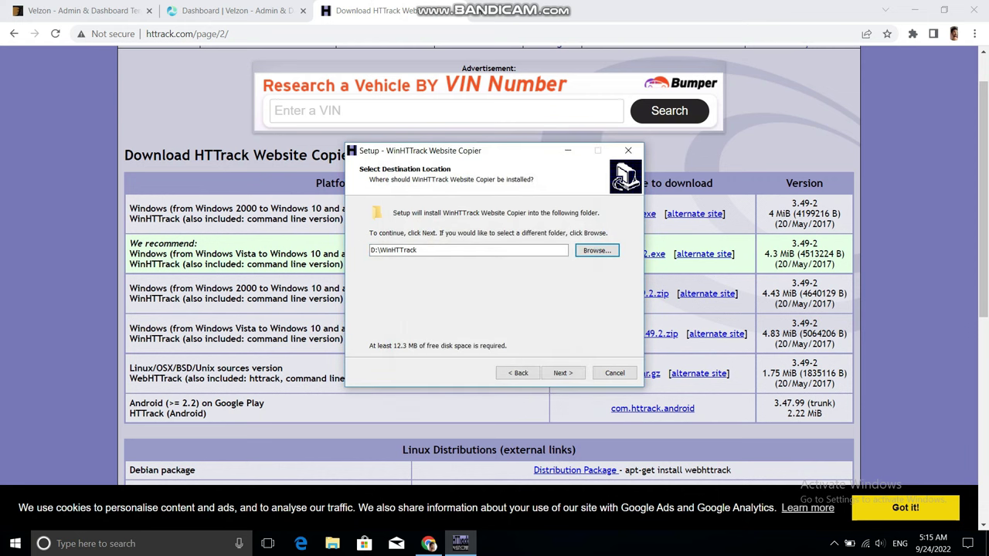
click(562, 373)
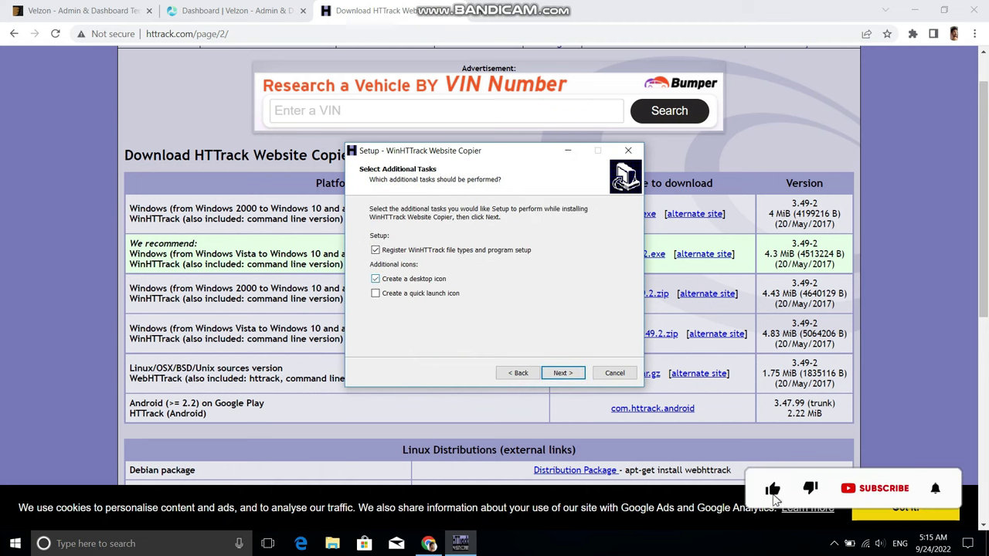
Turn off the desktop icon option and install WinHTTrack Website Copier
key(space)
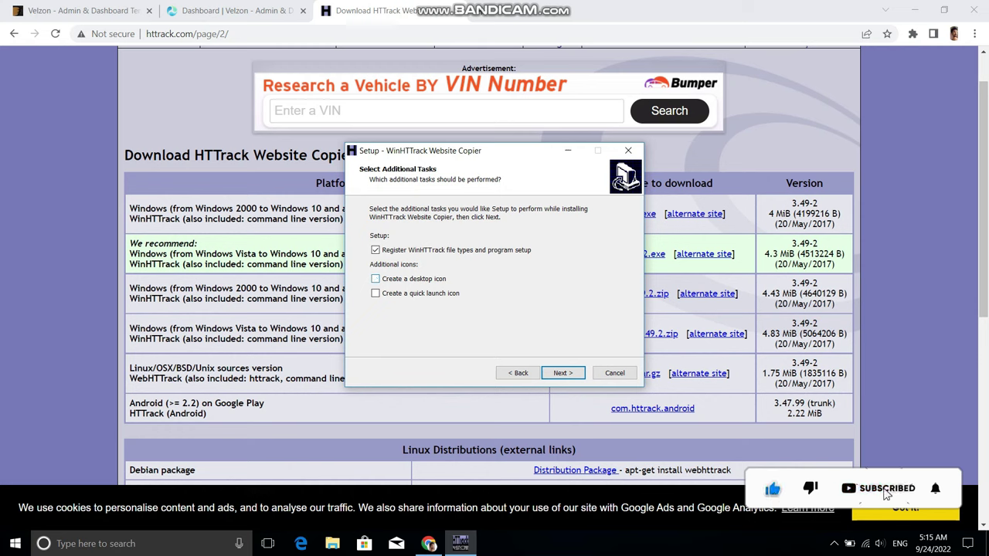
key(Return)
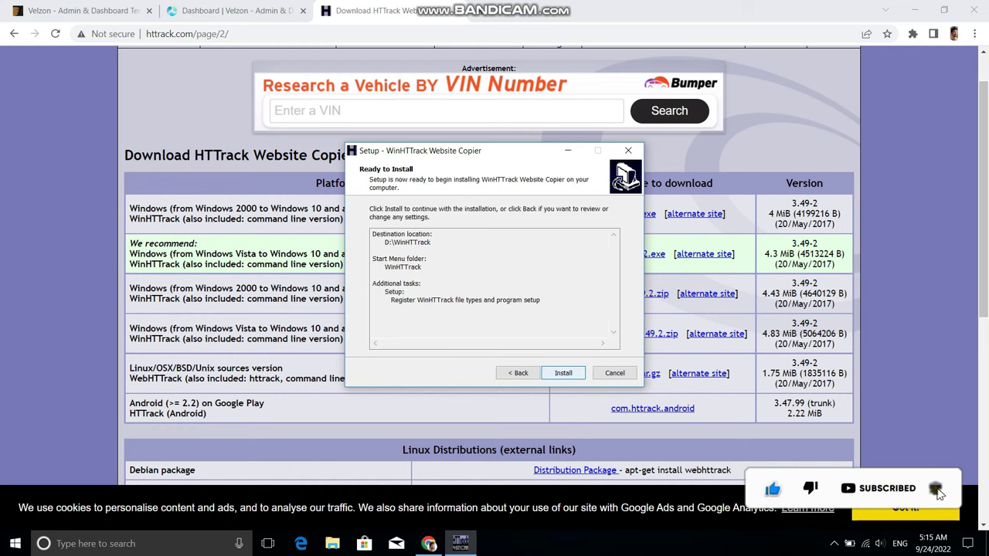
key(Return)
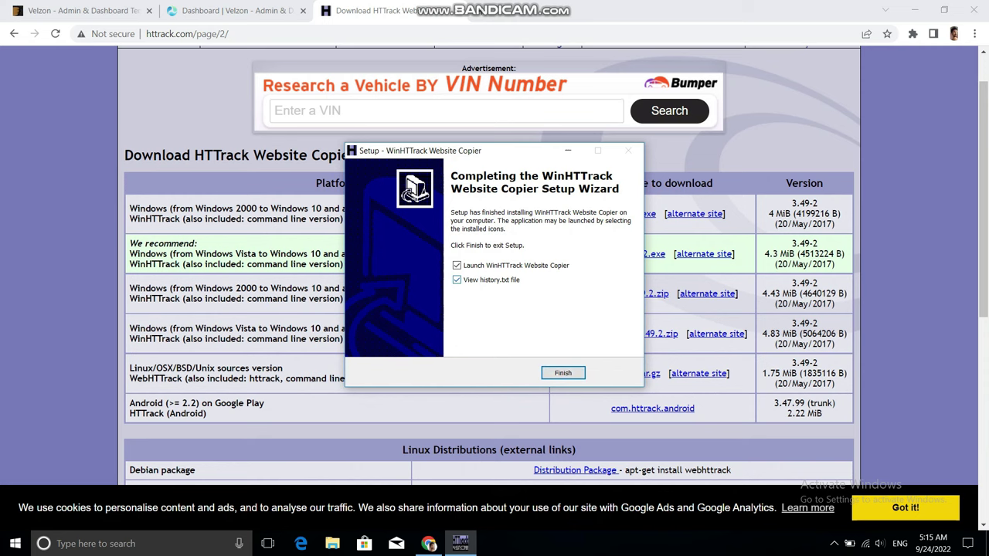
Finish the setup with WinHTTrack launching, keep English in the About dialog, and restore the program window to a smaller floating size
key(Return)
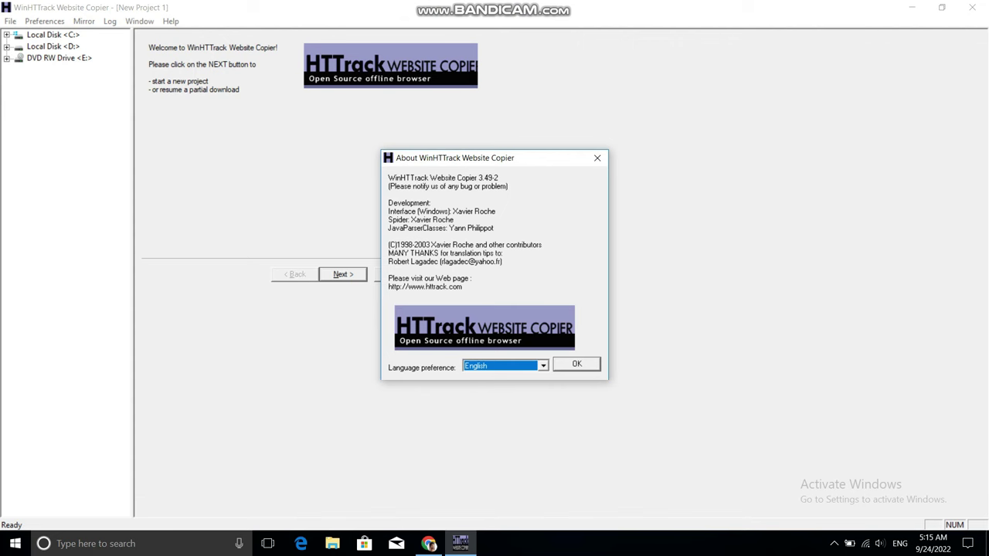
key(Return)
drag(495, 7, 499, 53)
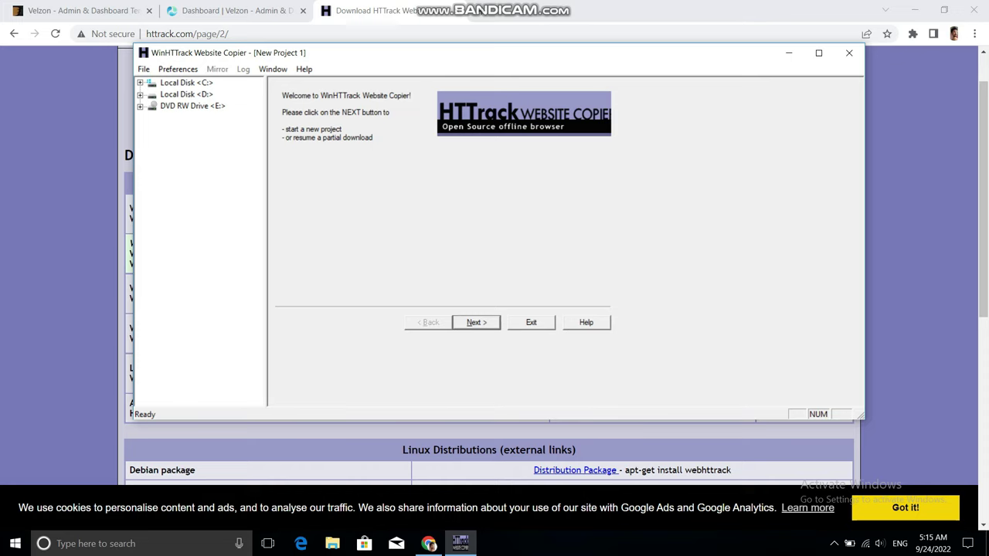
drag(494, 52, 499, 35)
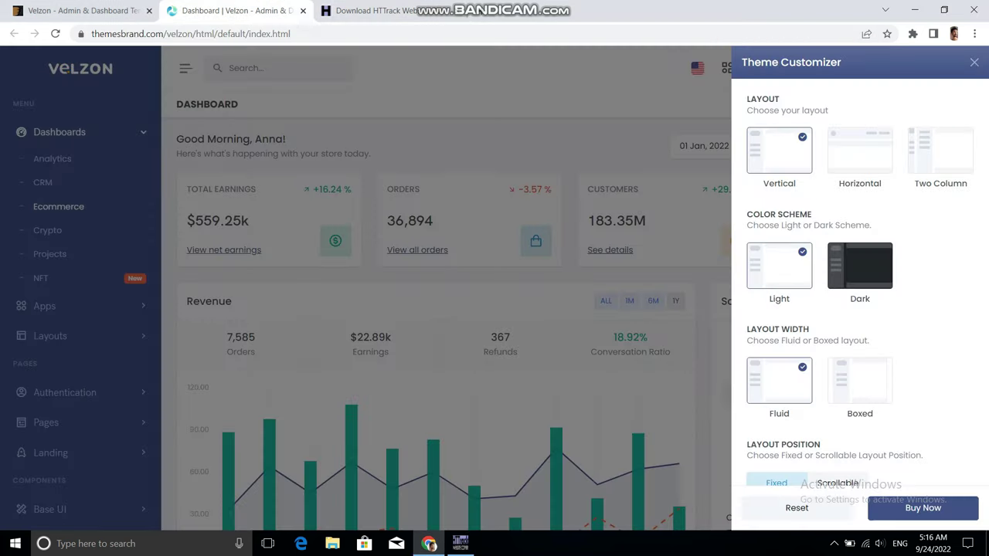
Close the Theme Customizer on the Velzon demo dashboard and switch back to WinHTTrack
key(Escape)
mouse_move(460, 543)
click(461, 491)
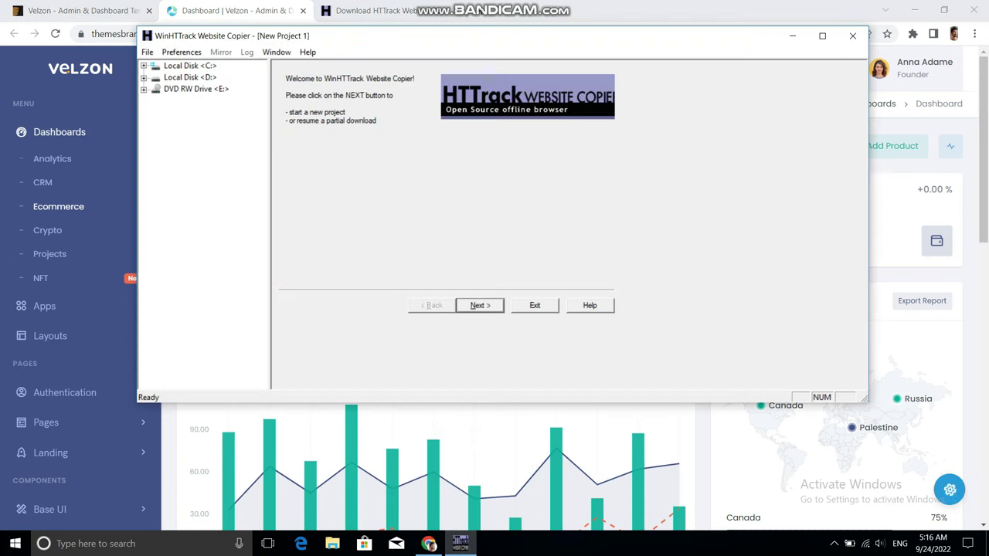
Start a new project named AdminTemplate and leave its project category empty
key(Return)
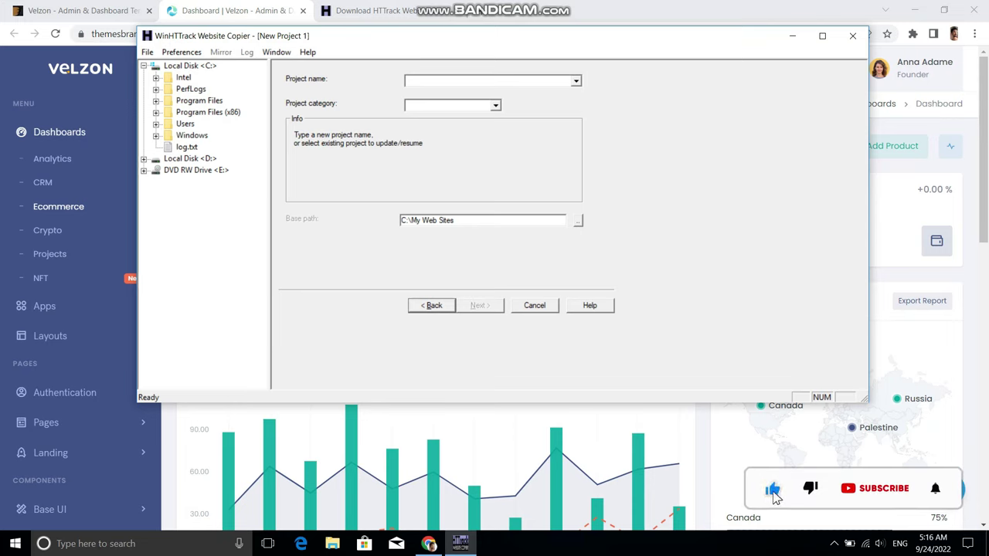
text(A)
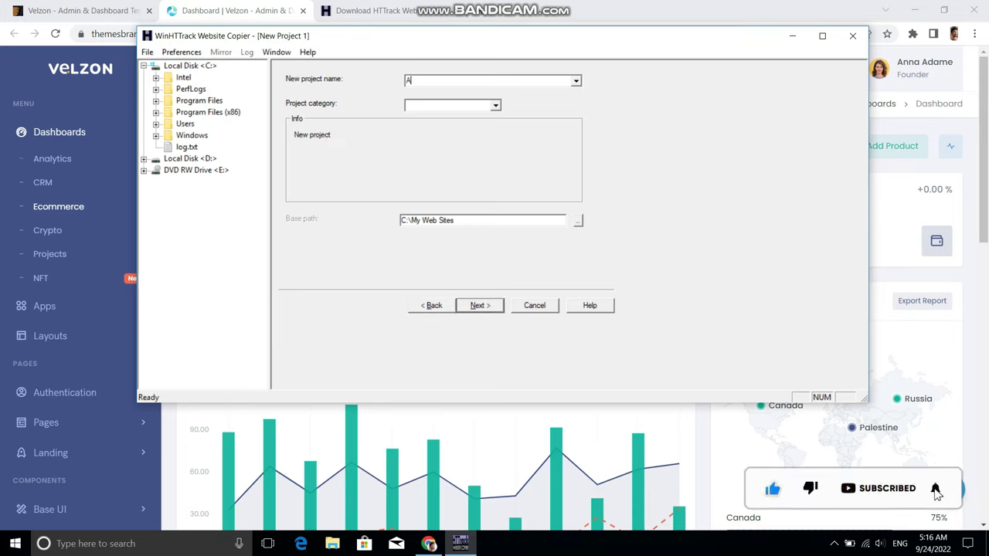
text(dminTemplate)
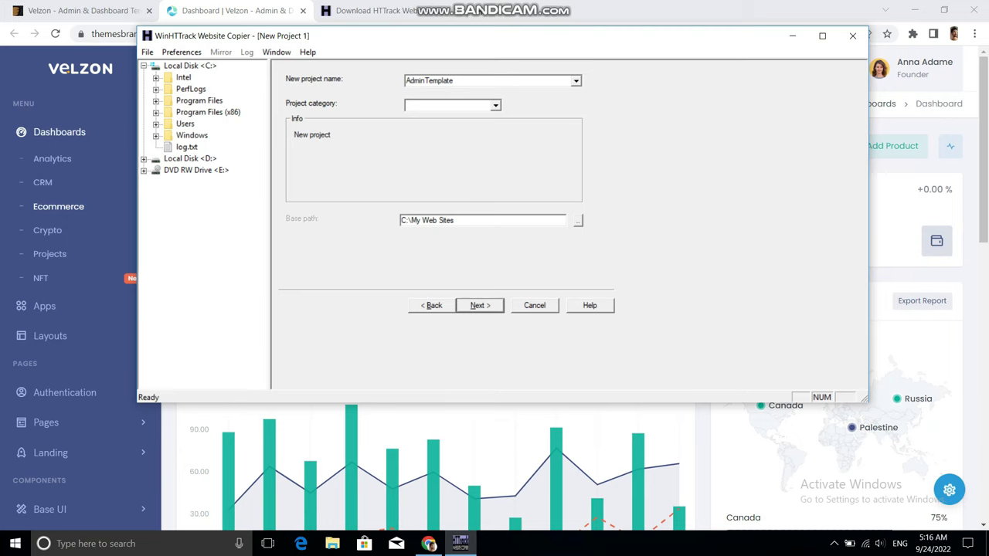
click(495, 105)
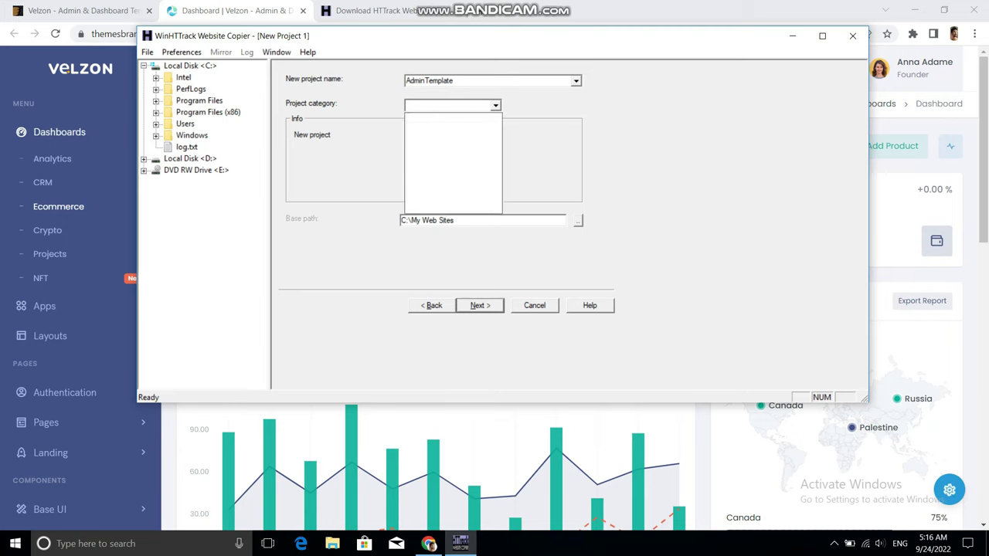
click(495, 105)
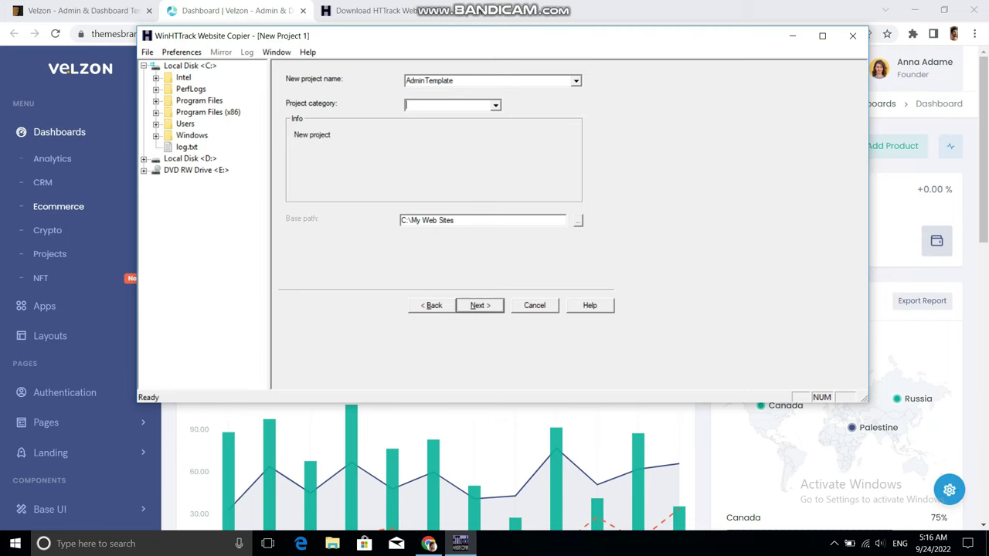
Set the project's base path to the Downloads folder under This PC and continue to the mirroring mode page
click(455, 220)
click(578, 221)
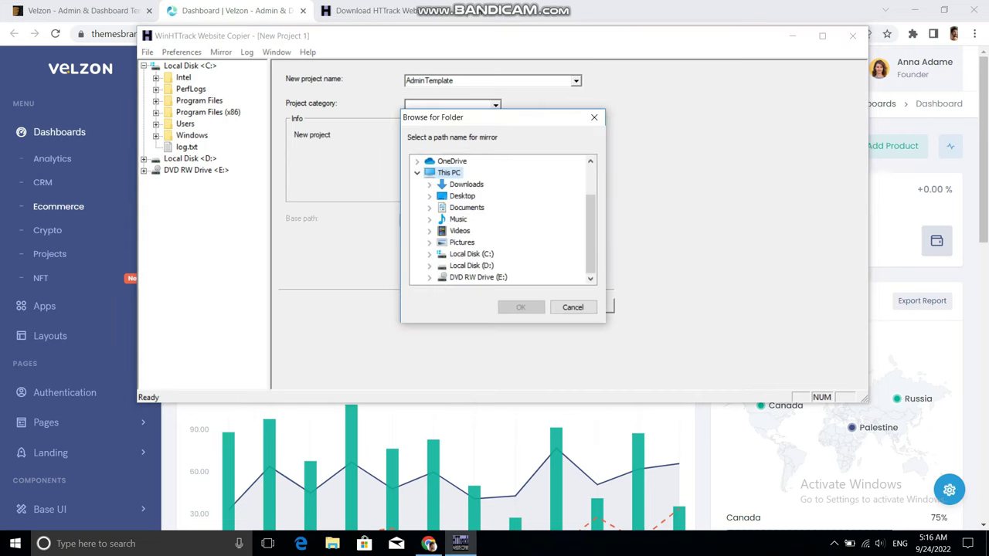
click(466, 184)
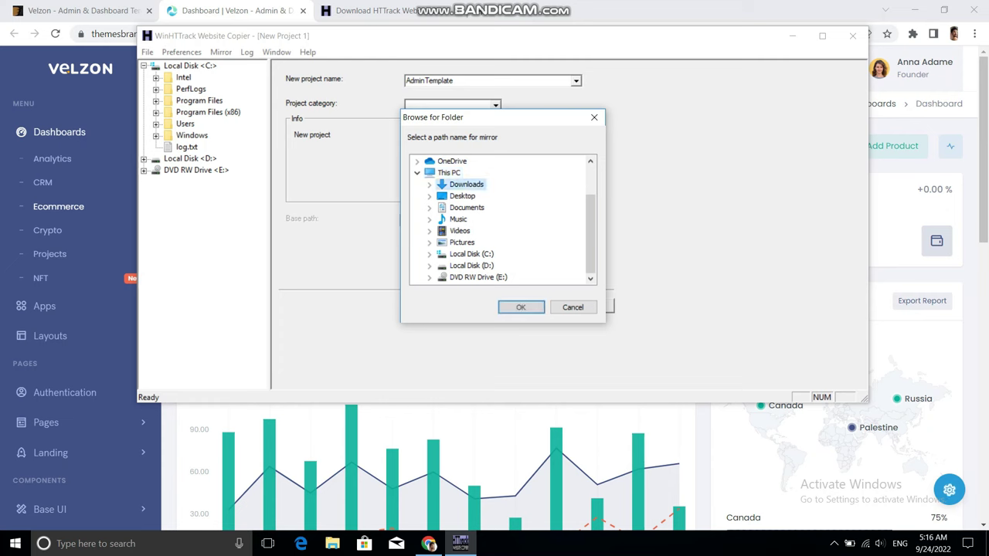
click(520, 307)
click(479, 305)
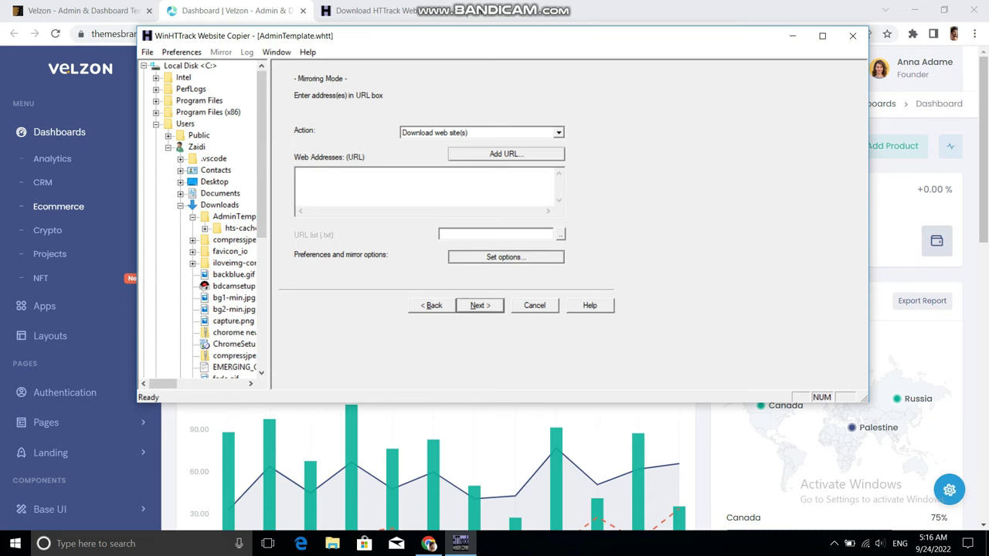
drag(494, 35, 540, 97)
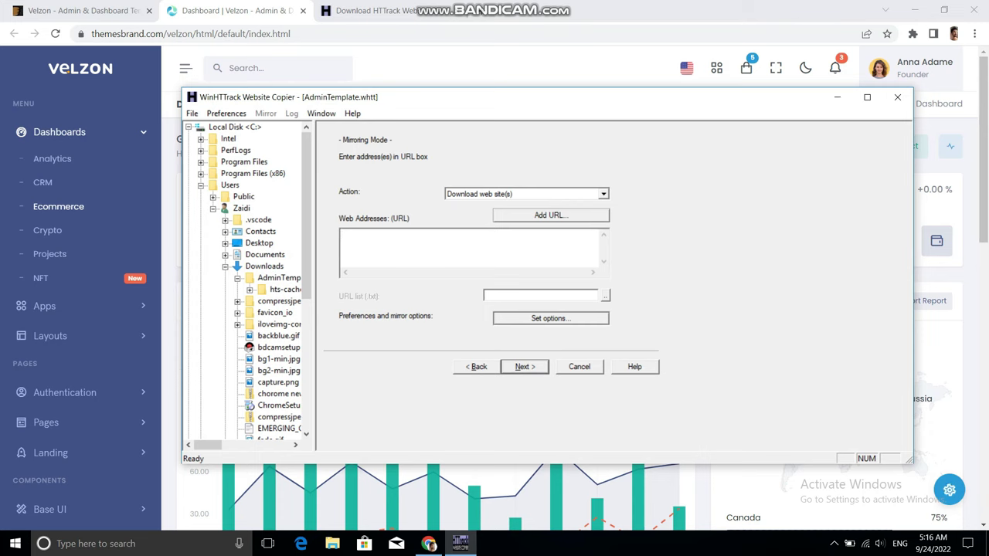
click(190, 33)
key(ctrl+c)
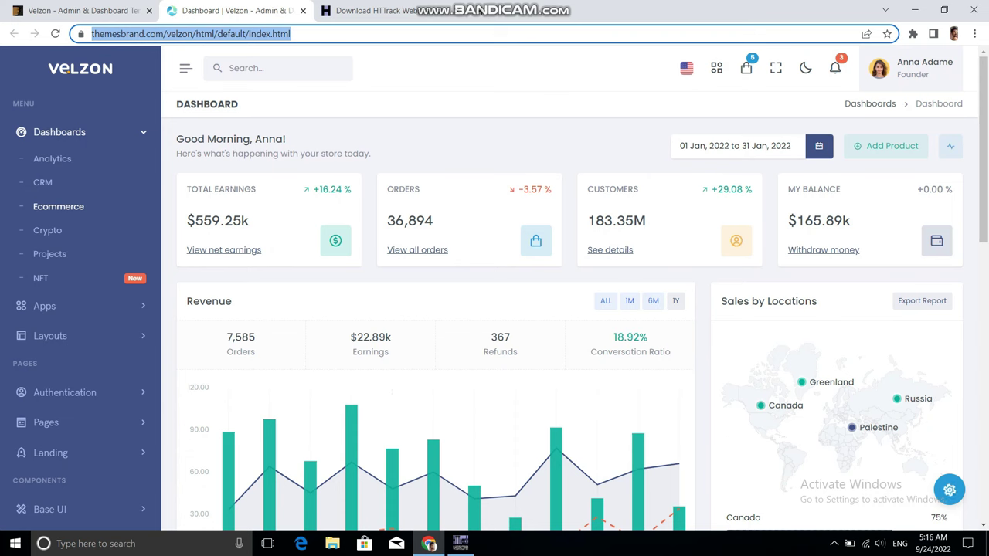
click(461, 543)
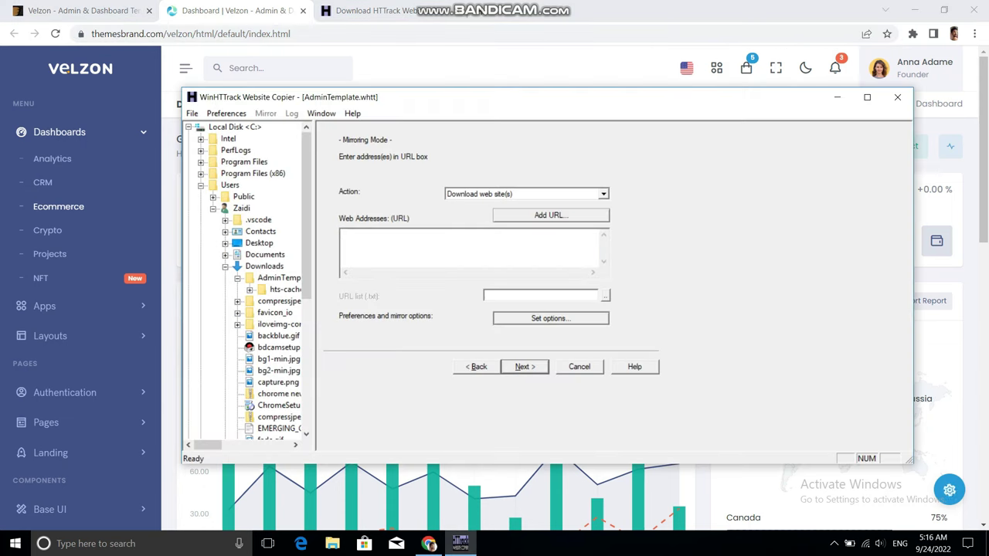
key(ctrl+v)
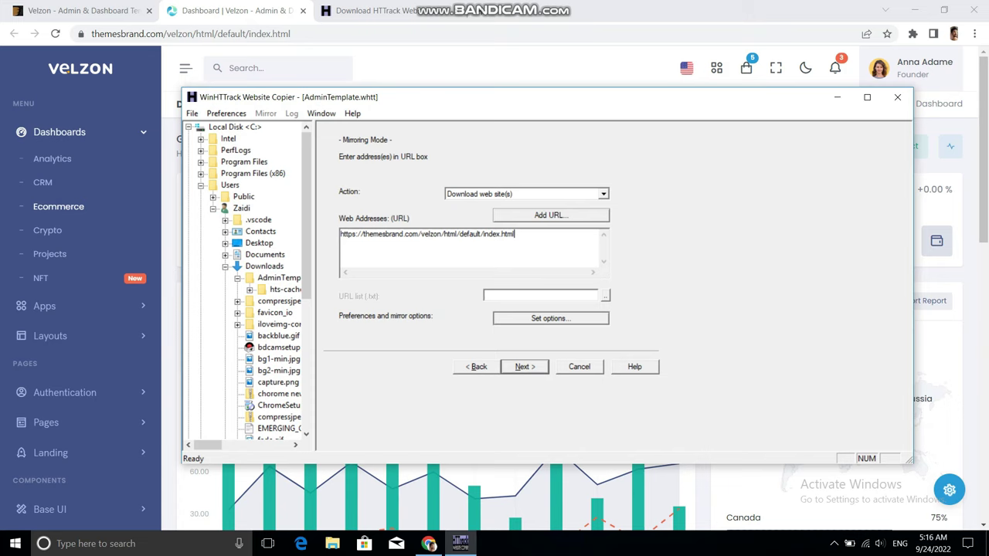
Launch the site mirroring with the default connection settings and wait for it to complete
key(Return)
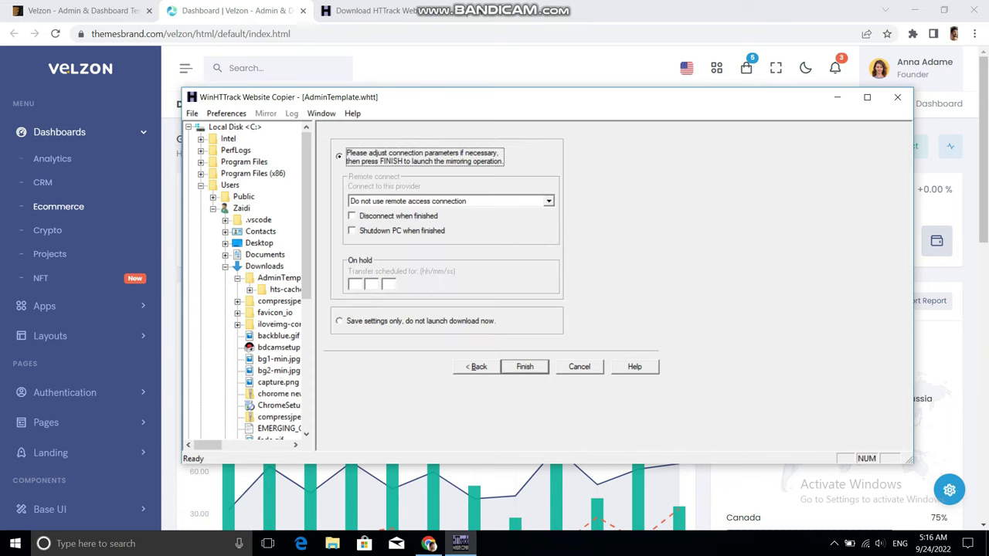
key(Return)
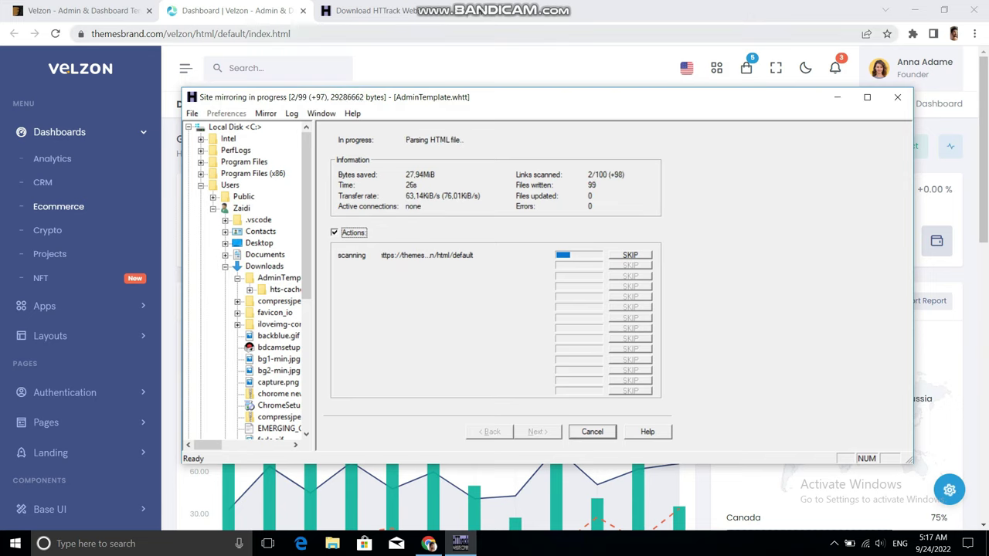
click(191, 33)
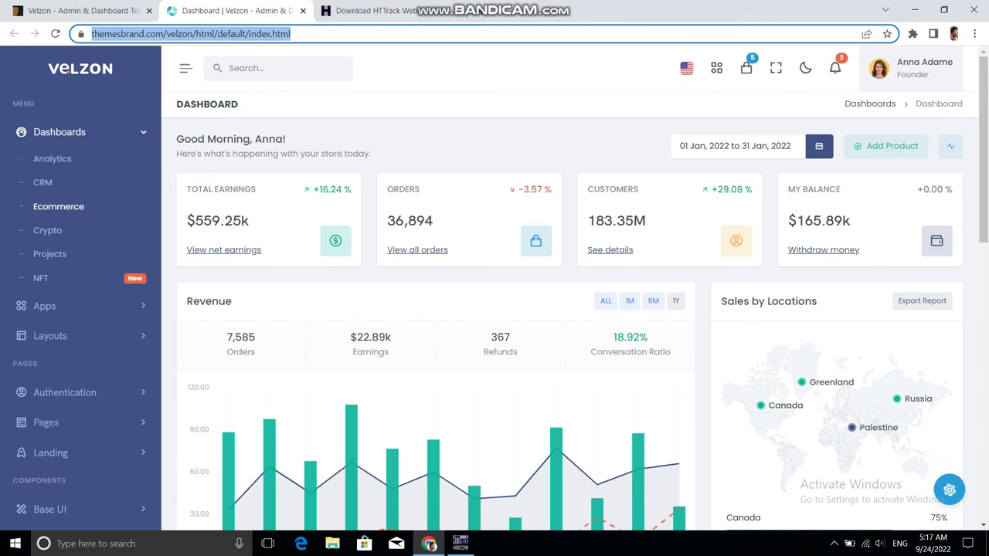
key(alt+Tab)
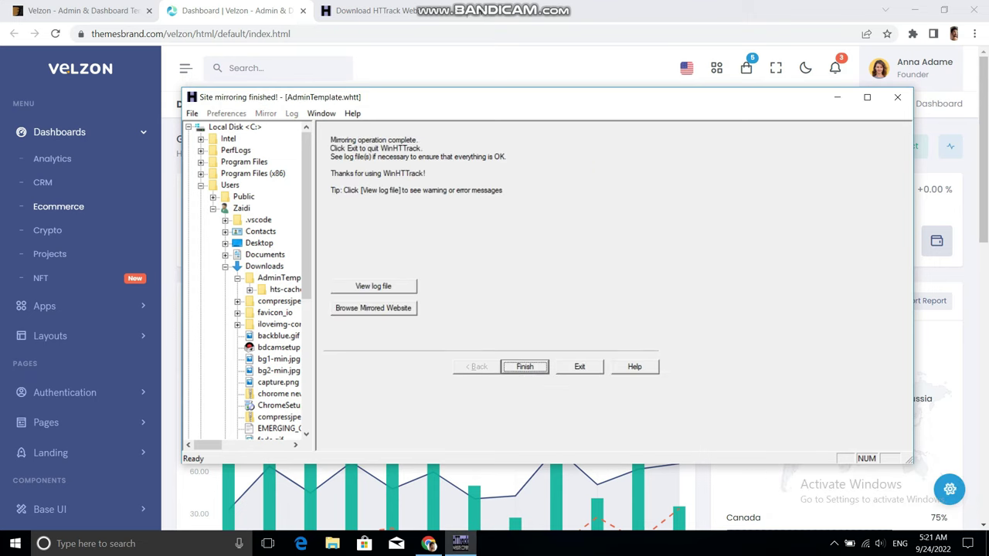
Finish the completed mirroring project and exit WinHTTrack
drag(436, 99, 392, 60)
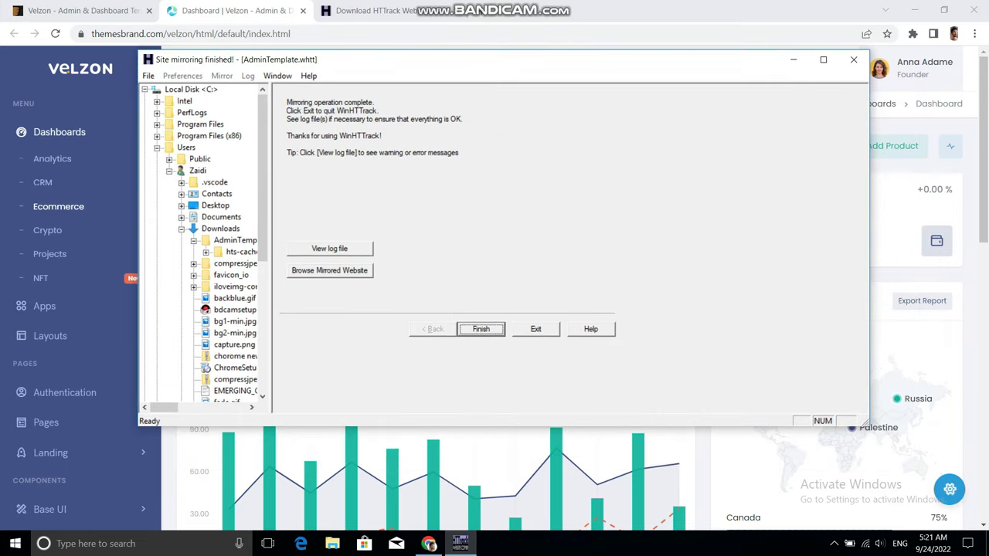
scroll(80, 309, down, 3)
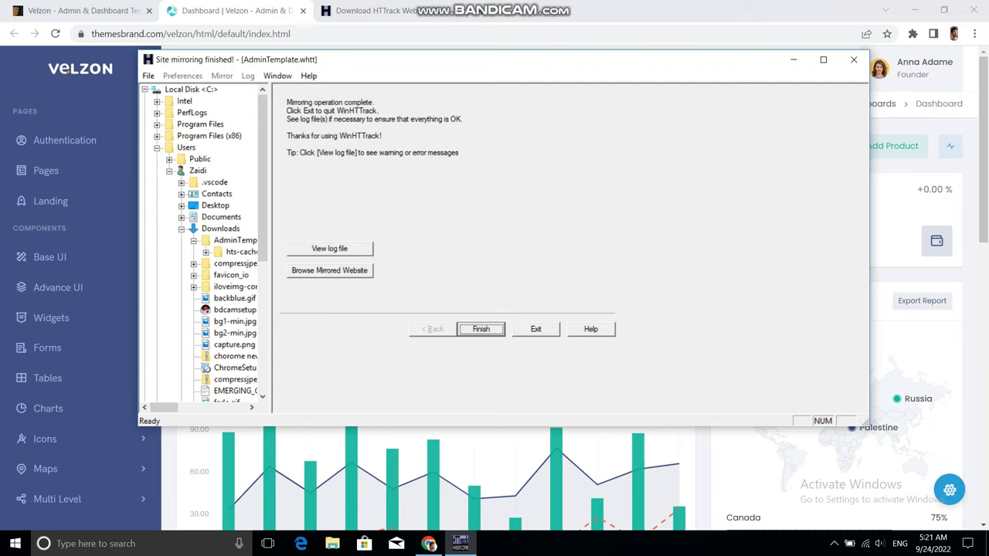
key(Return)
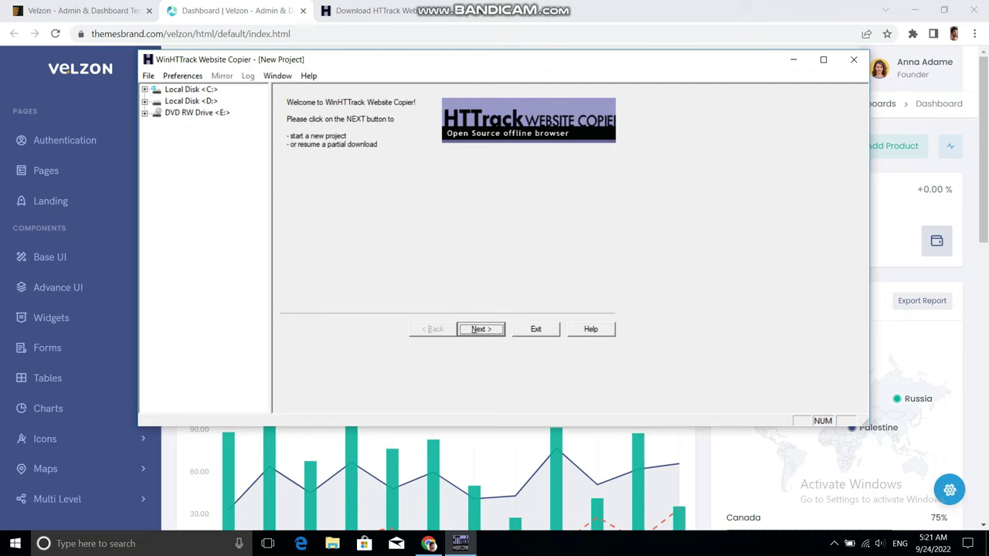
click(535, 329)
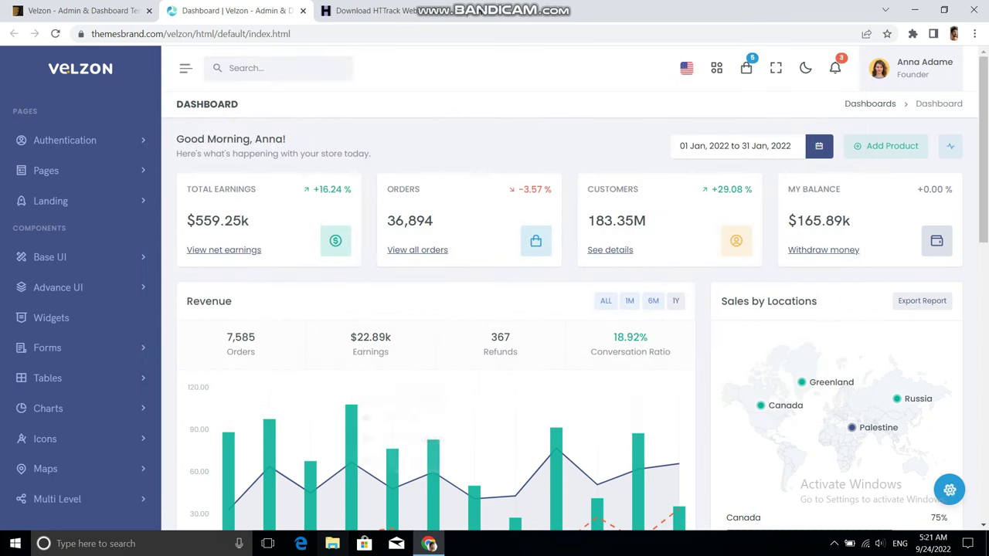
Switch to File Explorer and open the AdminTemplate folder in Downloads
key(super+e)
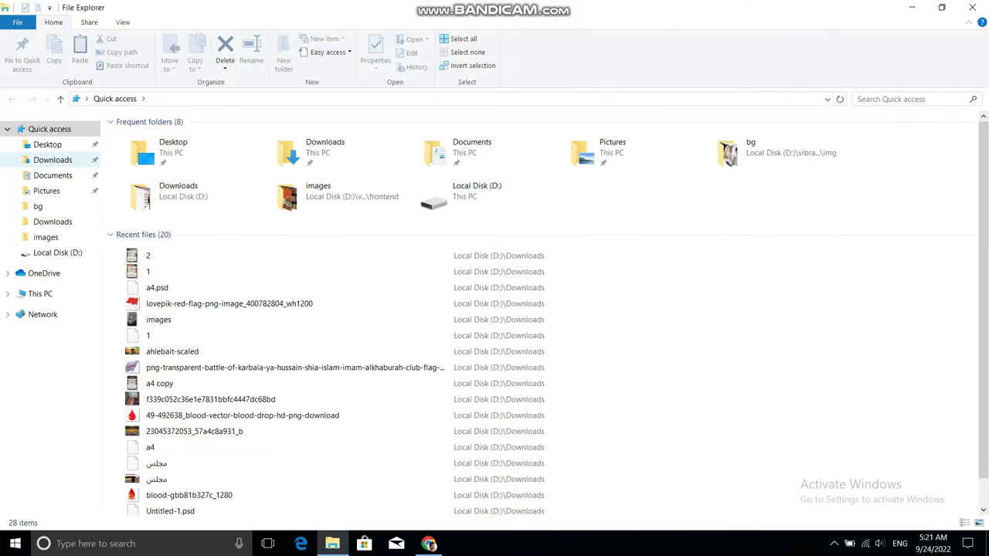
click(52, 160)
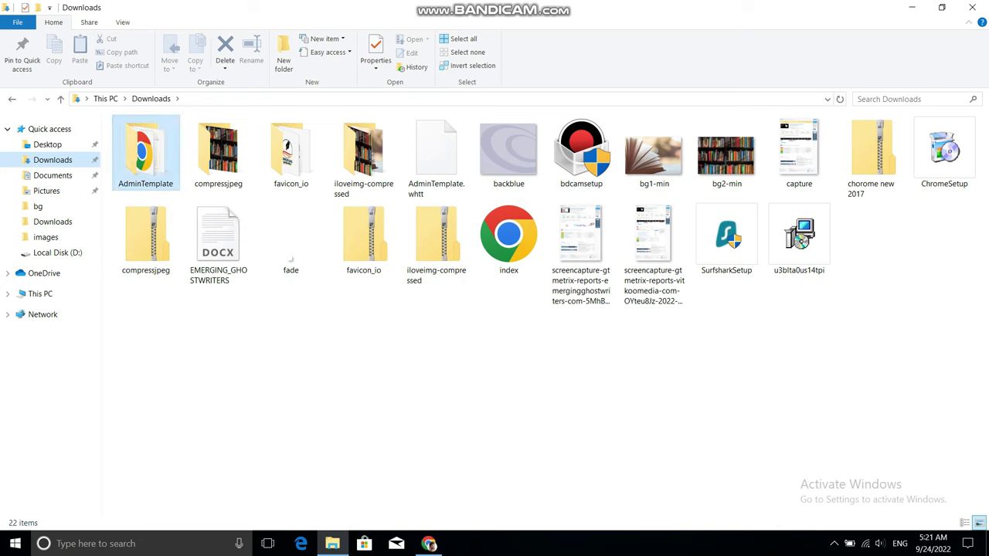
click(145, 154)
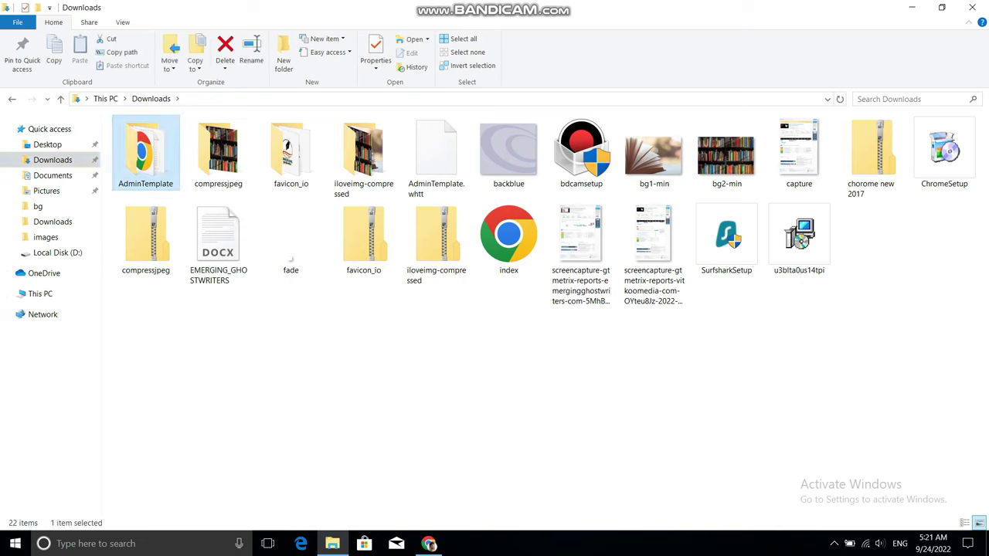
double_click(145, 155)
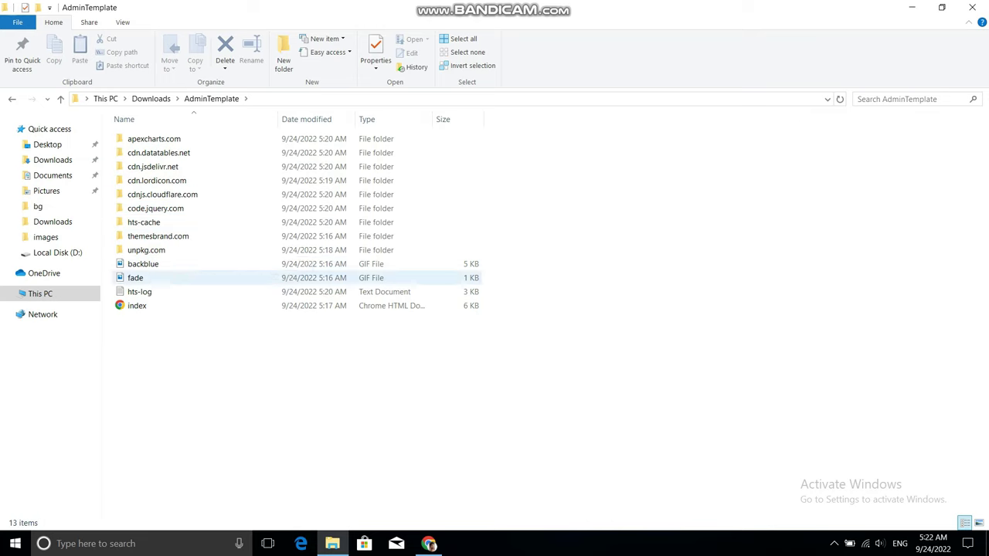
Open the mirrored site's index file in Google Chrome and close the Theme Customizer
double_click(137, 305)
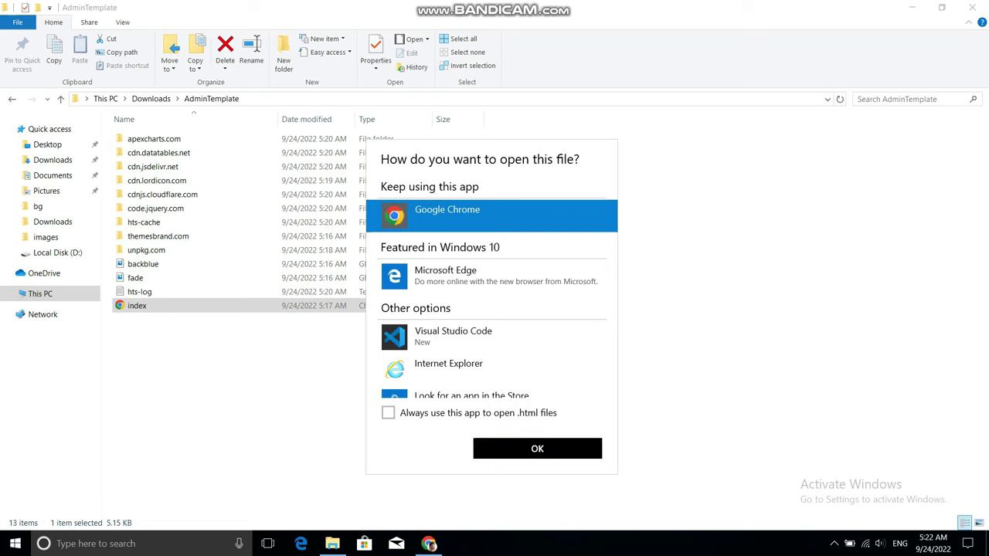
key(Return)
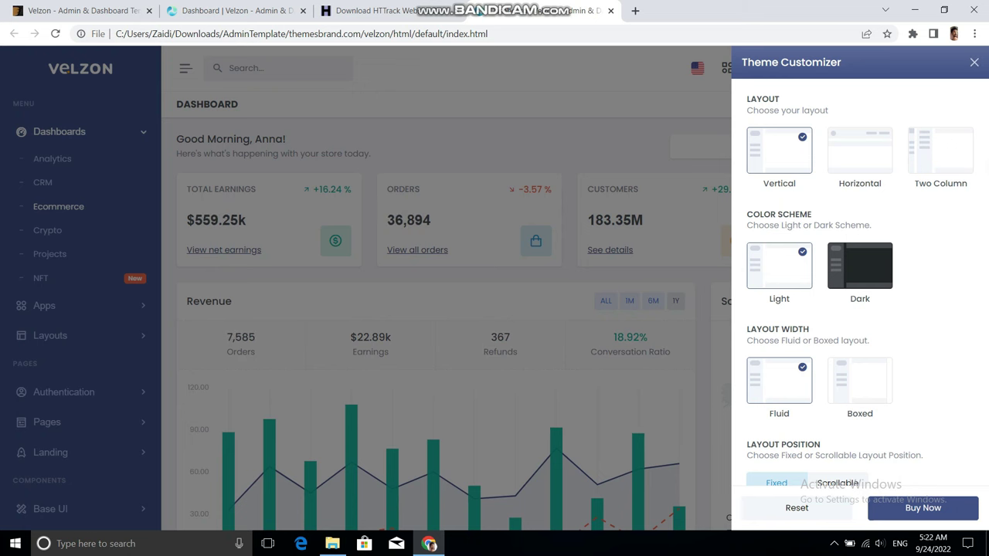
key(Escape)
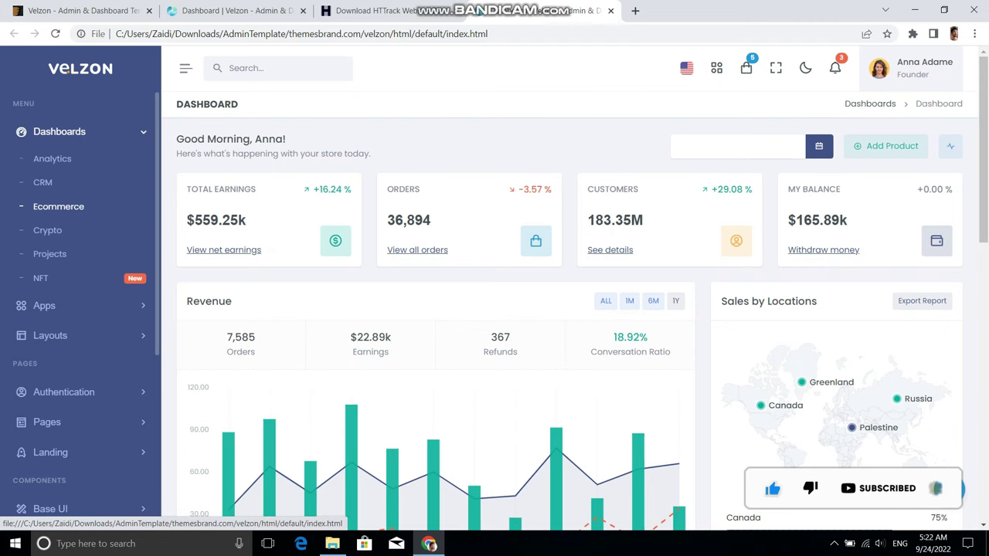
Look through the local dashboard's sidebar and page content and open its Analytics page
scroll(80, 309, down, 3)
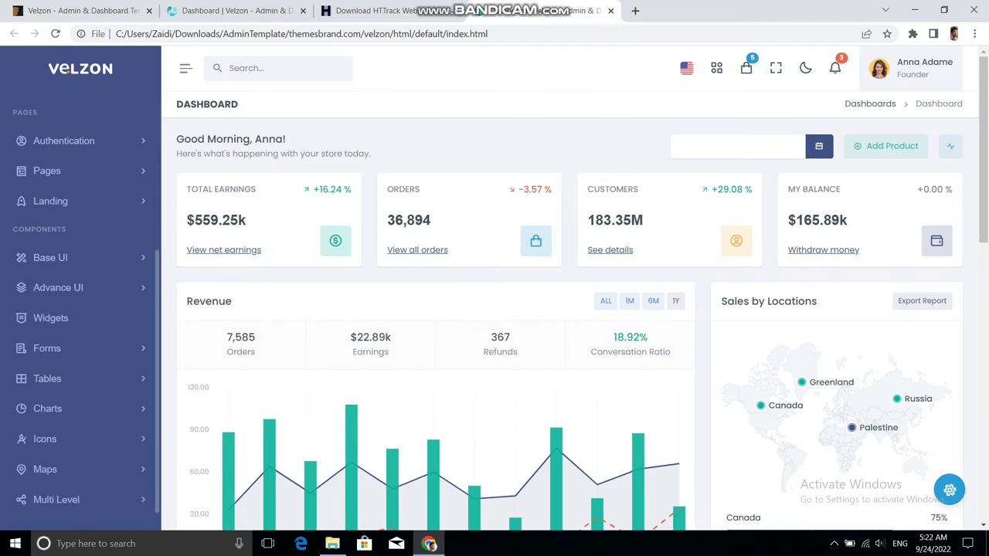
scroll(81, 309, up, 3)
drag(982, 149, 983, 251)
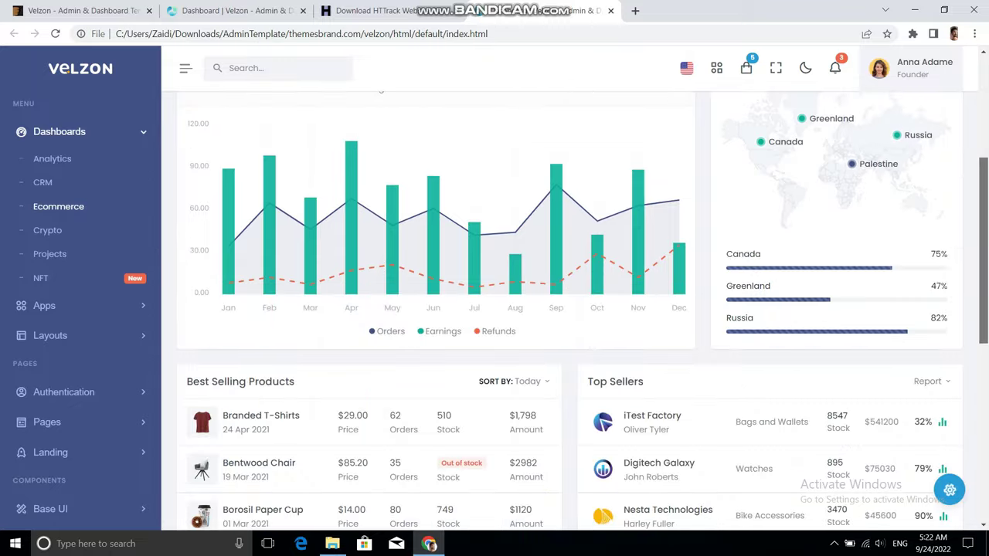
scroll(571, 309, down, 5)
scroll(571, 309, up, 10)
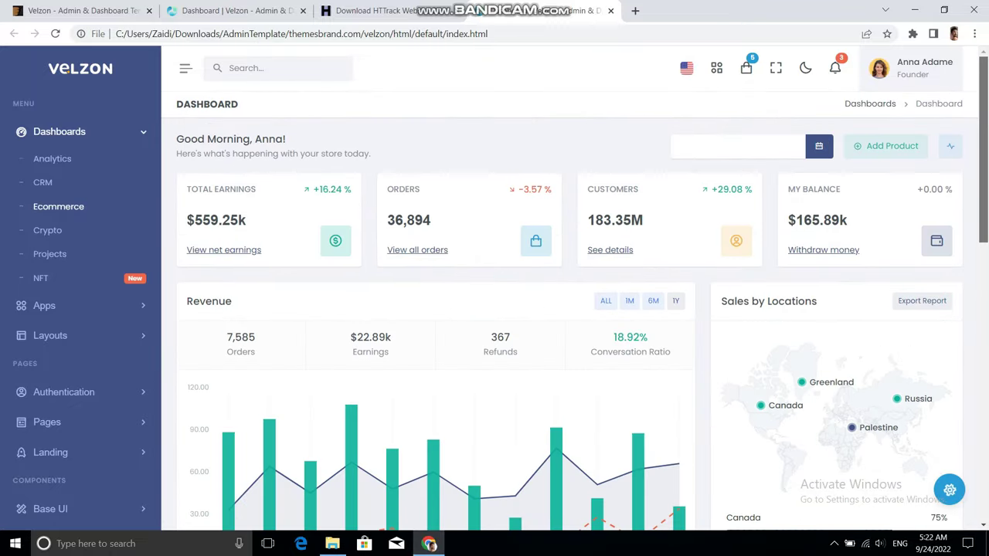
click(52, 158)
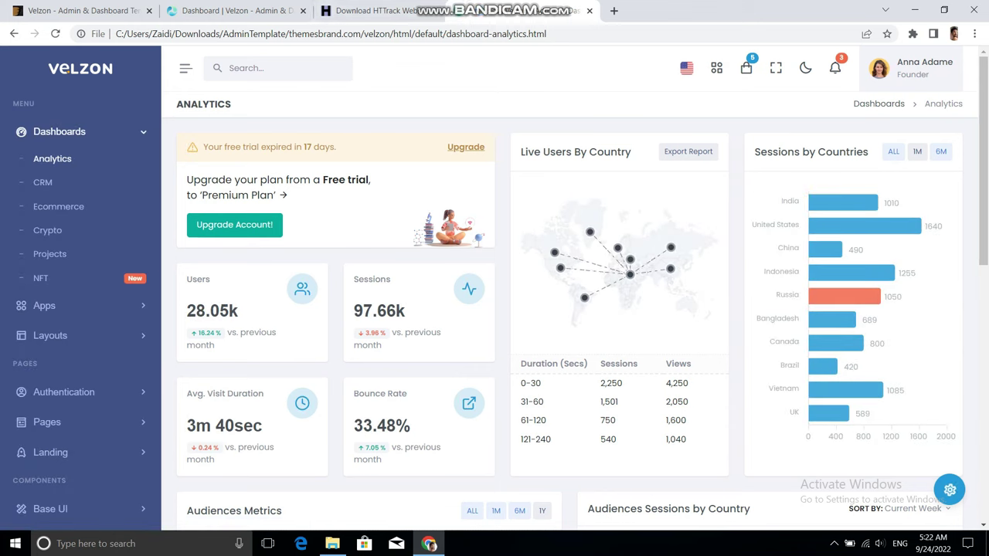
Compare the local Analytics page with the online Velzon dashboard by alternating between their browser tabs
key(ctrl+shift+Tab)
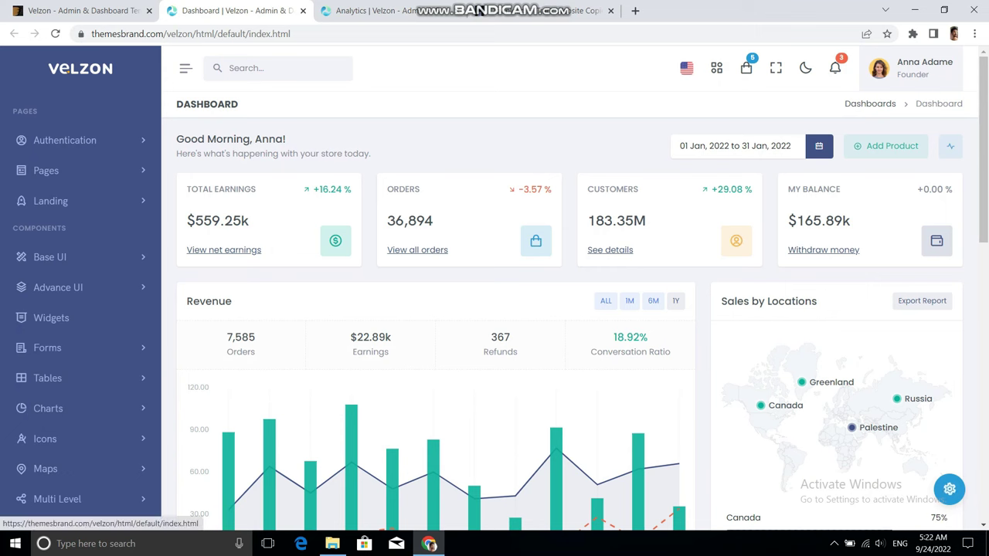
key(ctrl+Tab)
key(ctrl+shift+Tab)
key(ctrl+Tab)
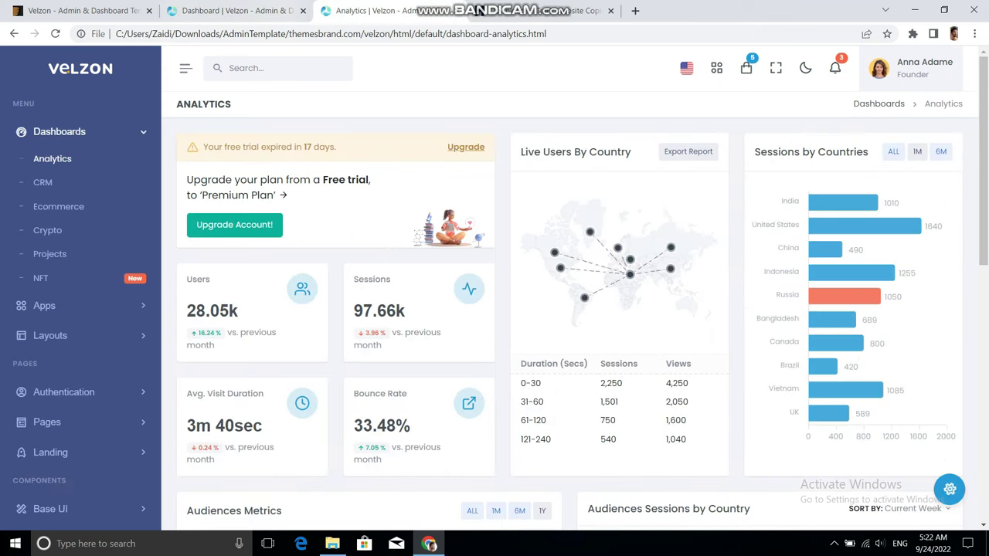
key(ctrl+shift+Tab)
key(ctrl+Tab)
key(ctrl+shift+Tab)
key(ctrl+Tab)
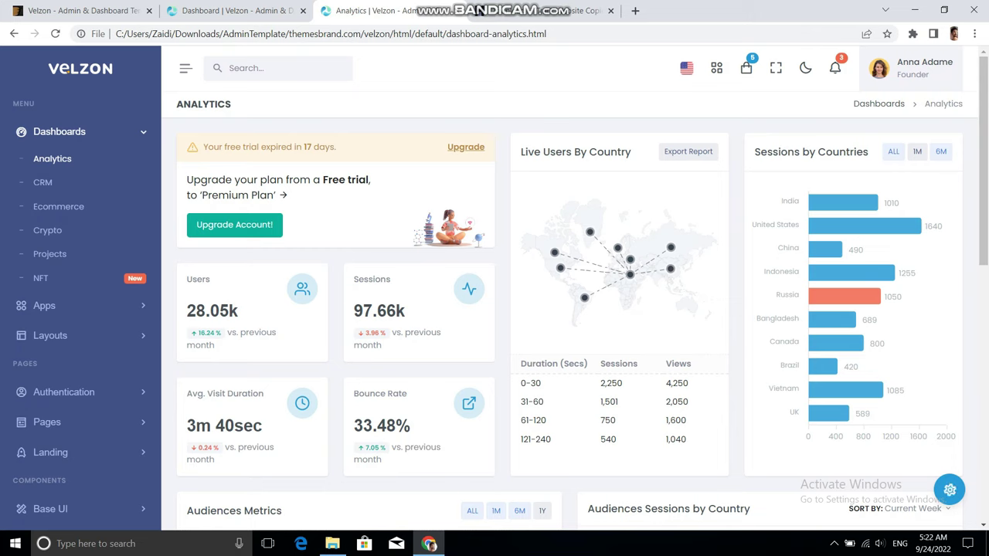